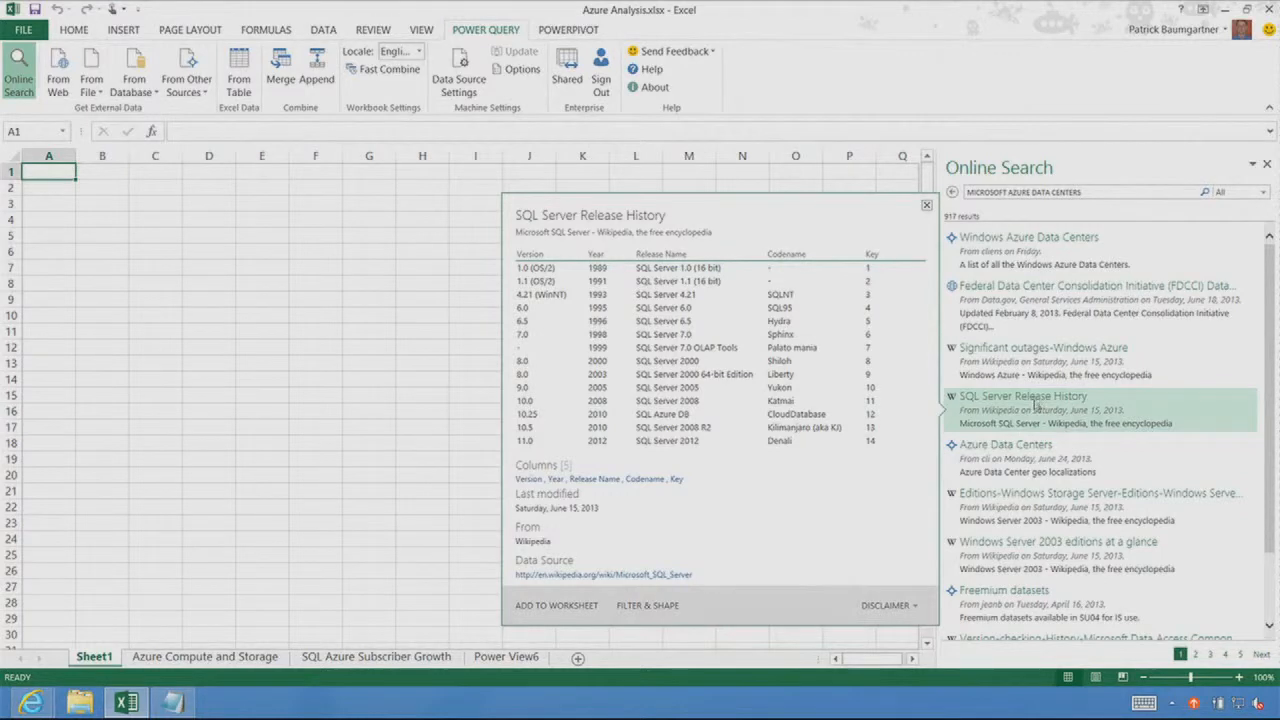
# Preview the Windows Azure Data Centers online search result and add its data to the workbook
pyautogui.moveTo(1030, 368)
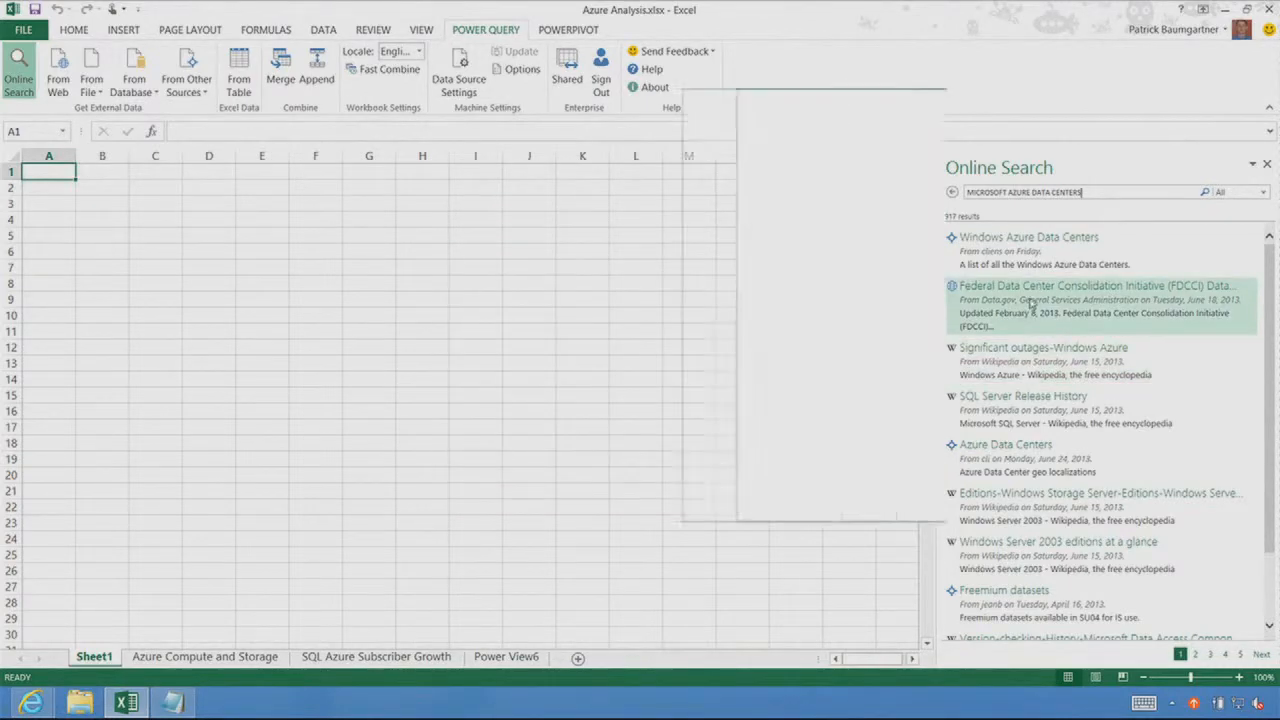
pyautogui.moveTo(1035, 258)
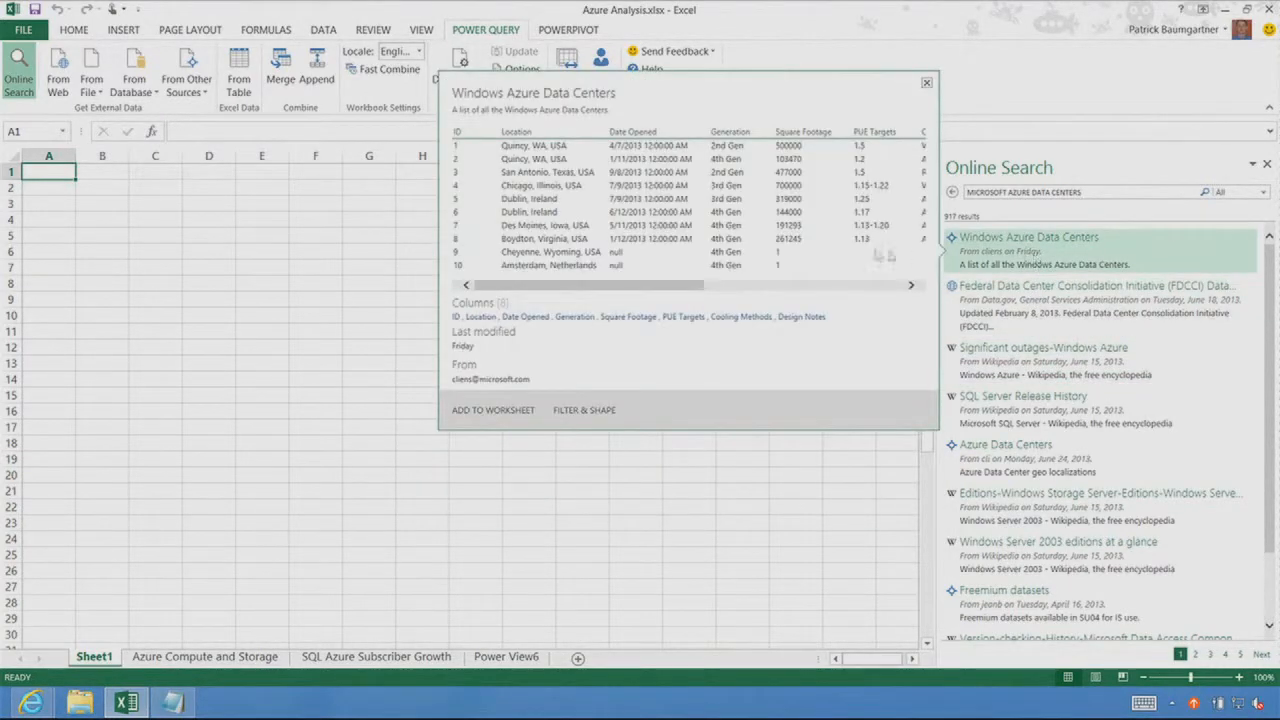
pyautogui.click(500, 411)
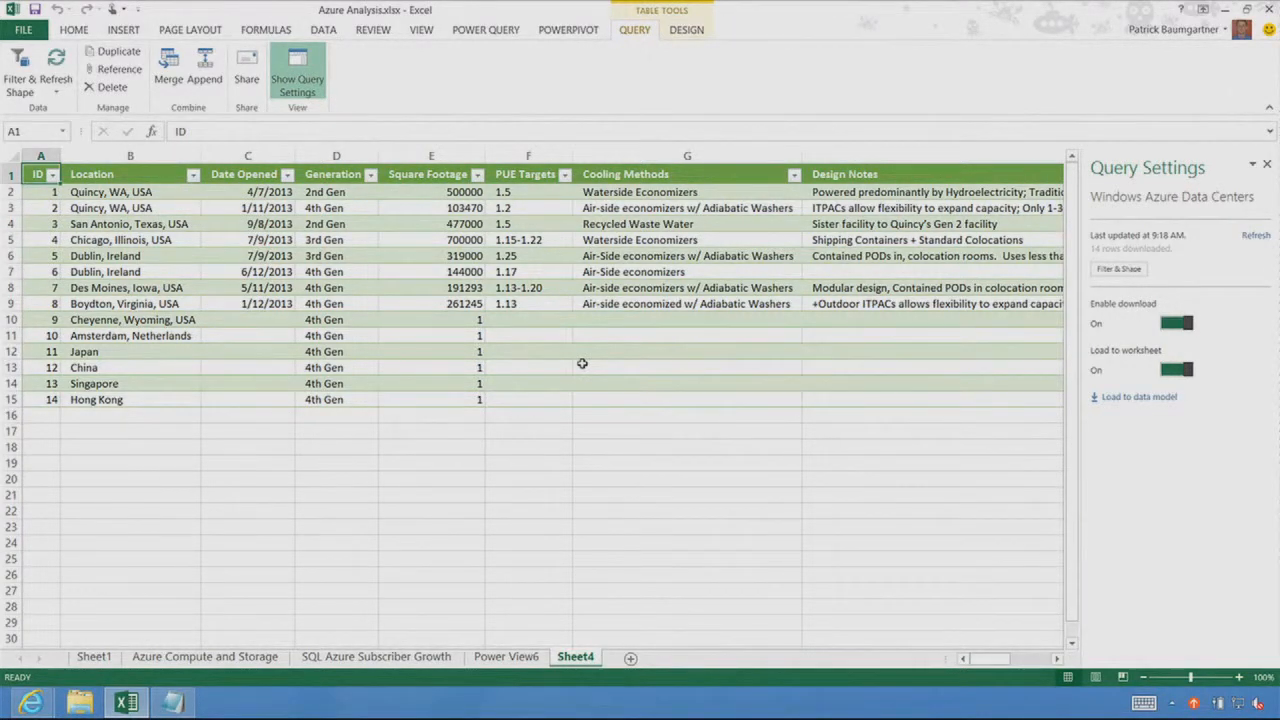
# On the Power View6 sheet, build a table of Location and Square Footage from the DataCenters fields
pyautogui.click(521, 660)
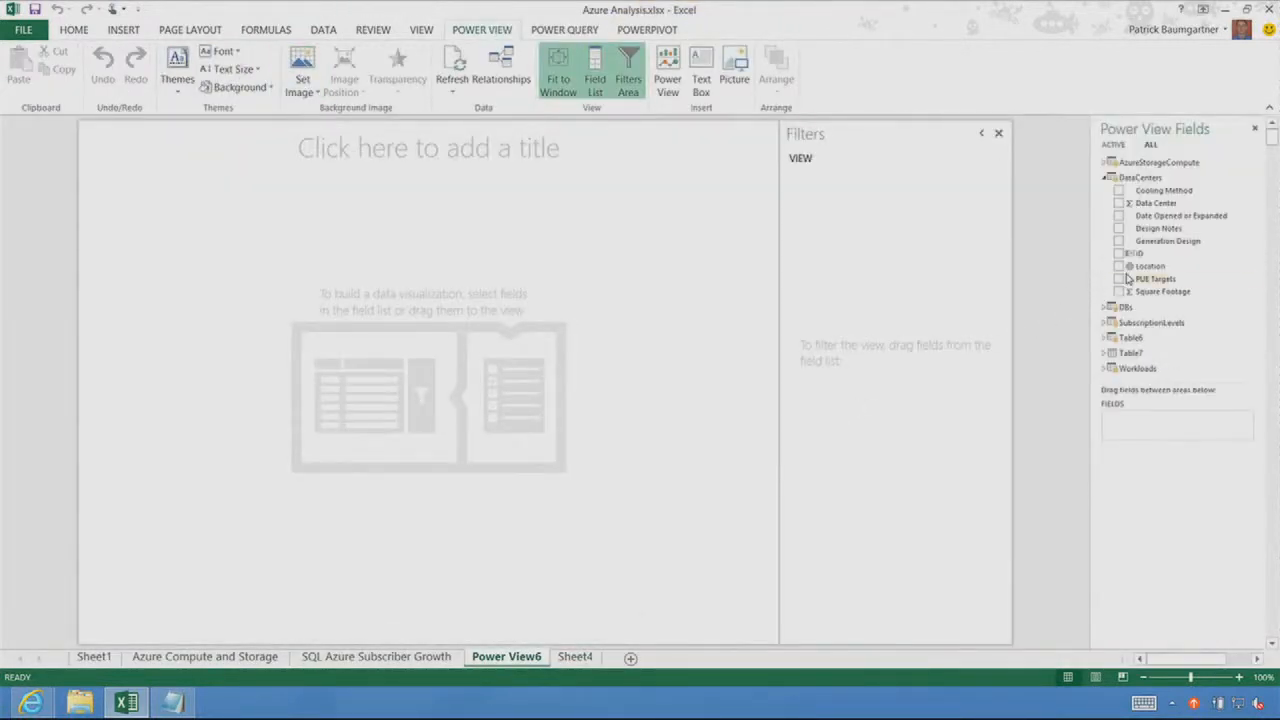
pyautogui.click(1119, 266)
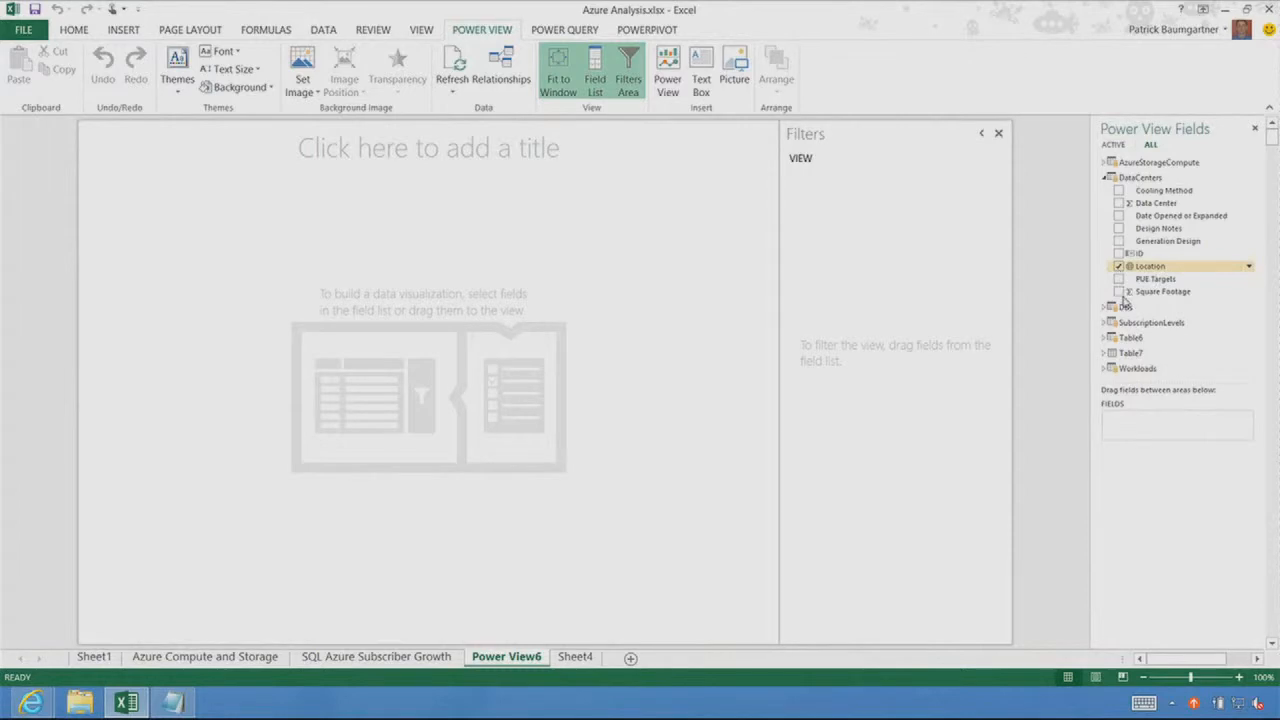
pyautogui.click(1119, 291)
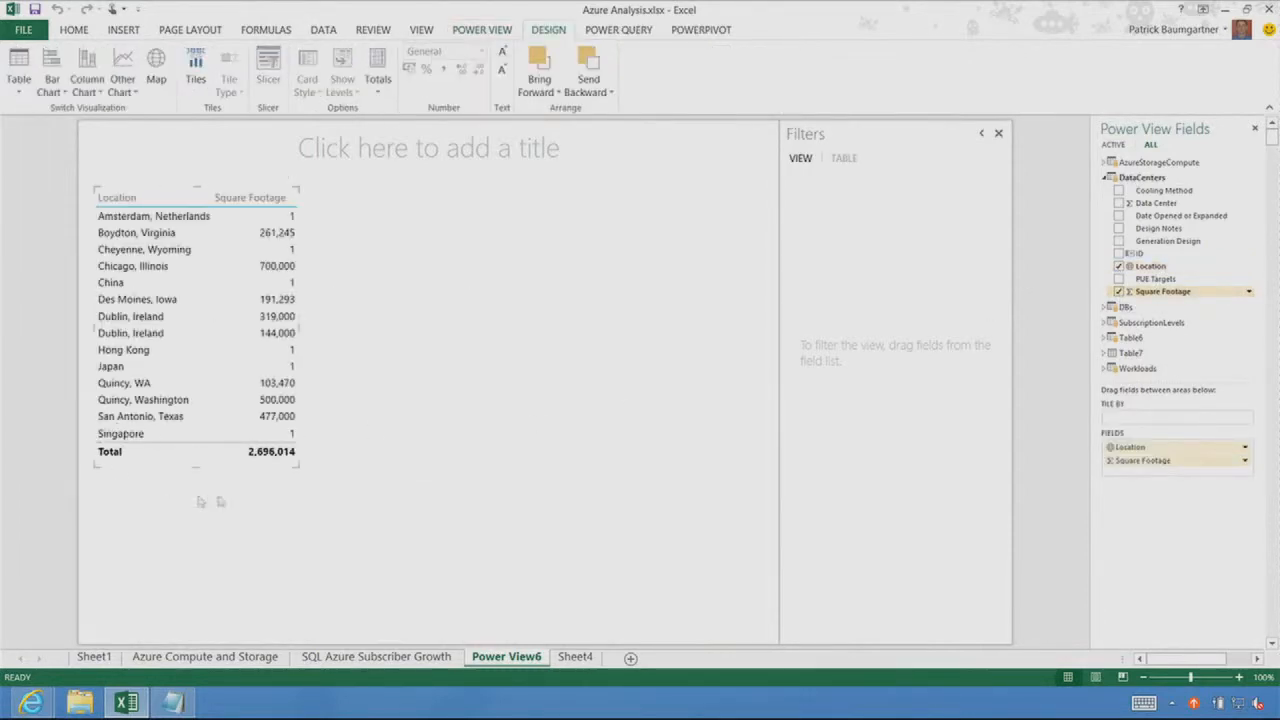
# Enlarge the table to fill the report area, convert it to a map and colour its bubbles by Generation Design
pyautogui.moveTo(296, 466); pyautogui.dragTo(756, 634)
pyautogui.click(163, 74)
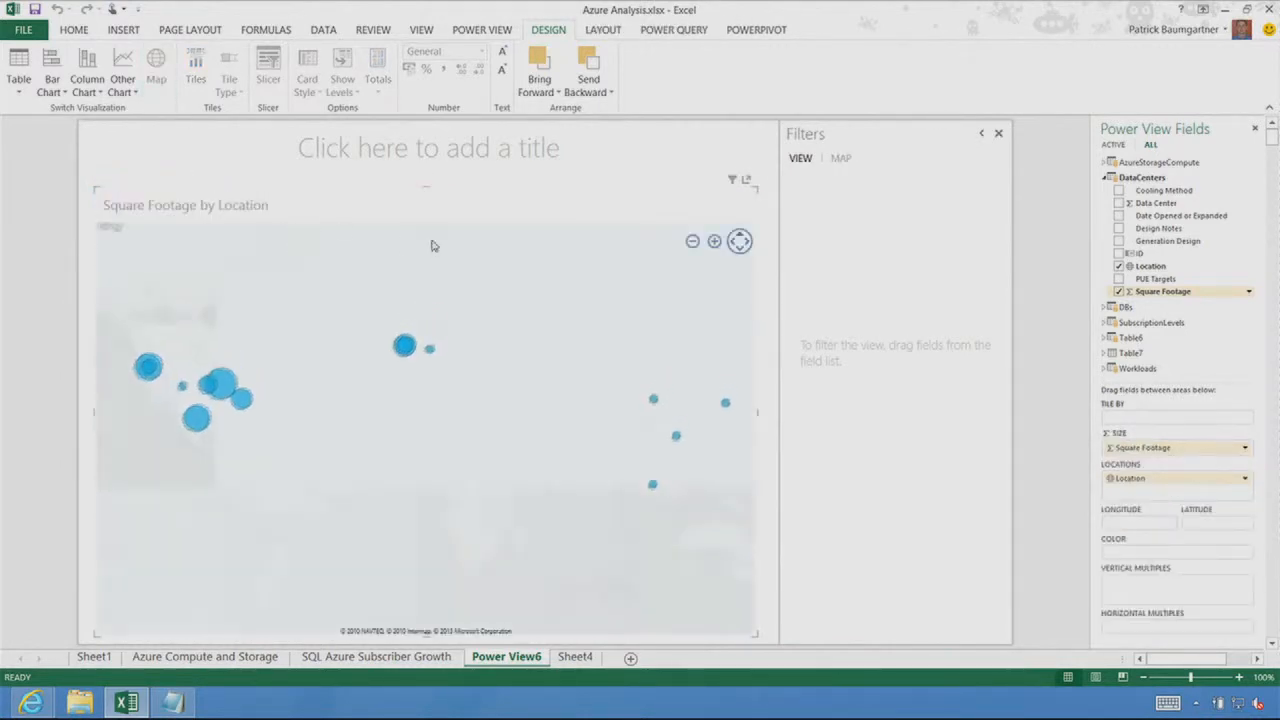
pyautogui.moveTo(1133, 245); pyautogui.dragTo(606, 338)
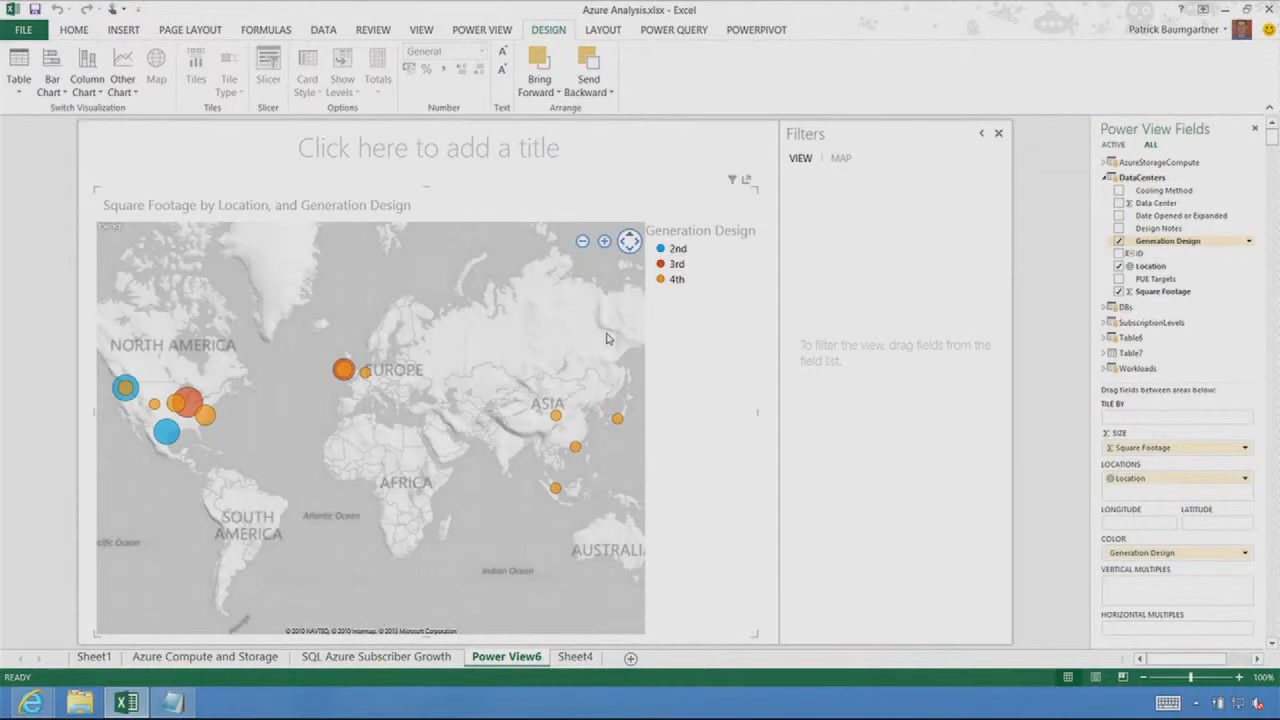
# View the Azure Compute and Storage sheet, and filter the SQL Azure Subscriber Growth report to the EA offering type
pyautogui.click(208, 658)
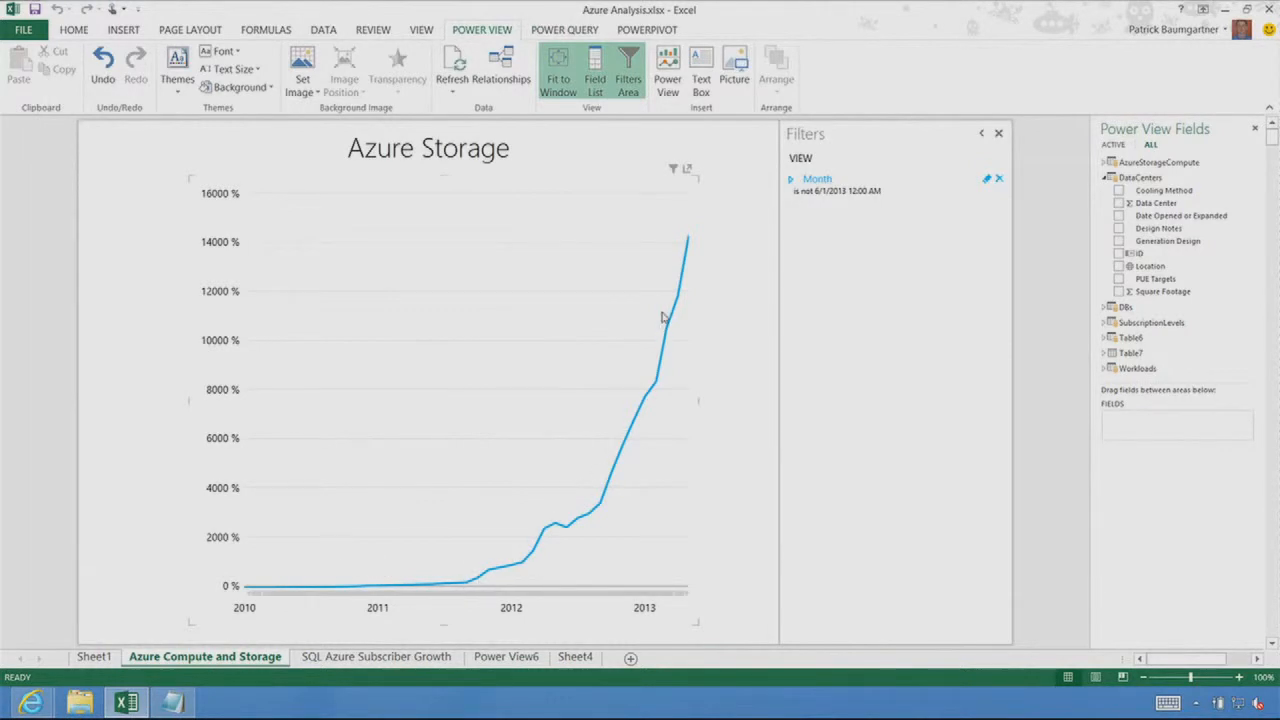
pyautogui.click(420, 655)
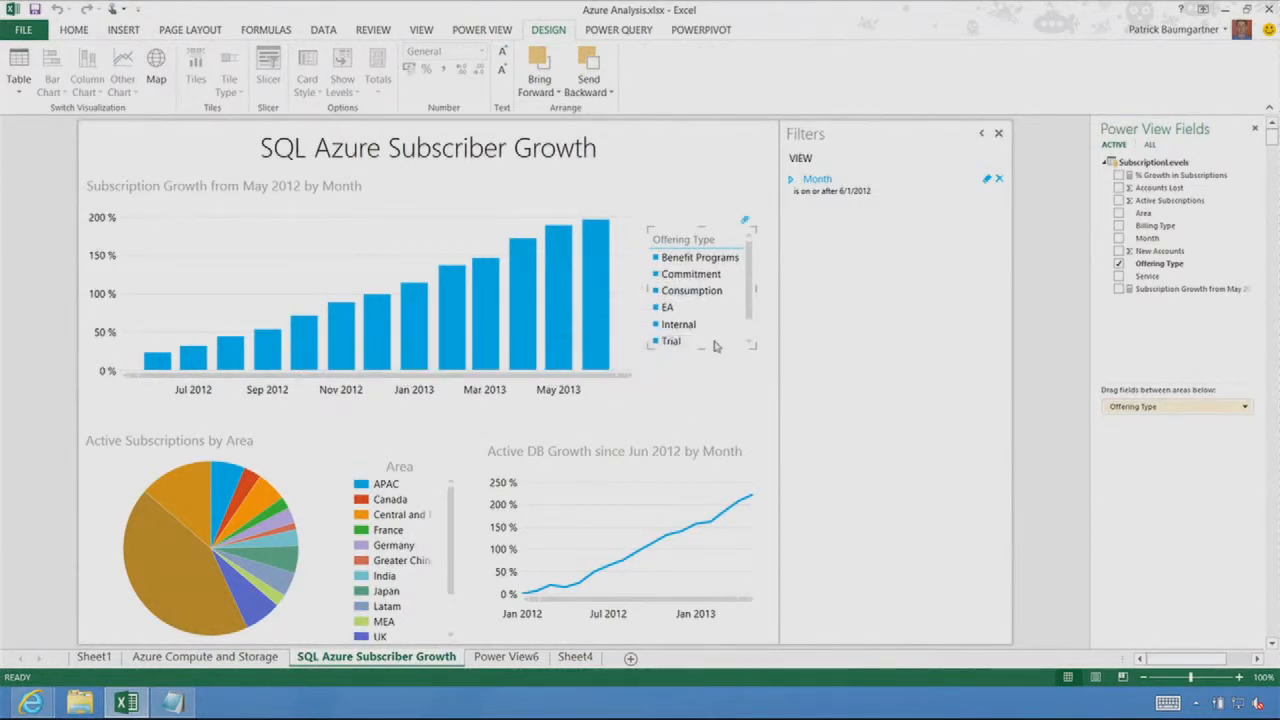
pyautogui.click(667, 307)
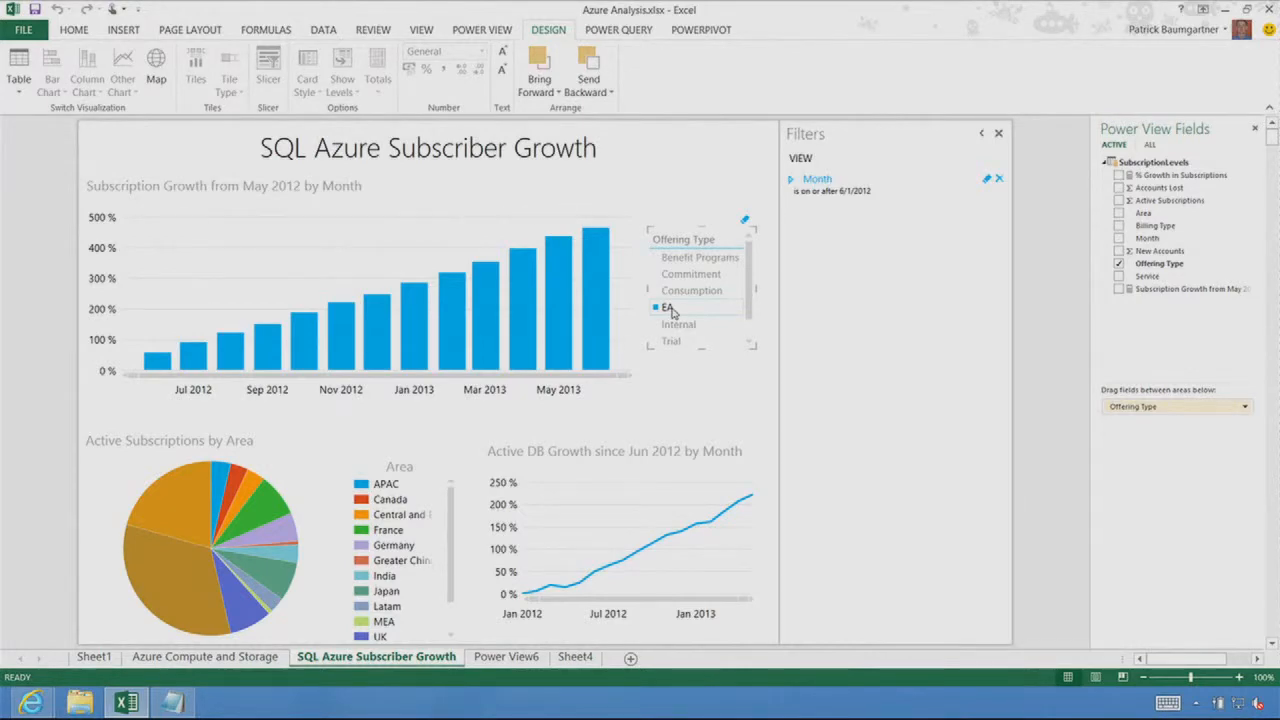
# Open the workbook's Save As locations, and switch to the Power BI Usage Analysis site in Internet Explorer
pyautogui.click(24, 30)
pyautogui.click(37, 180)
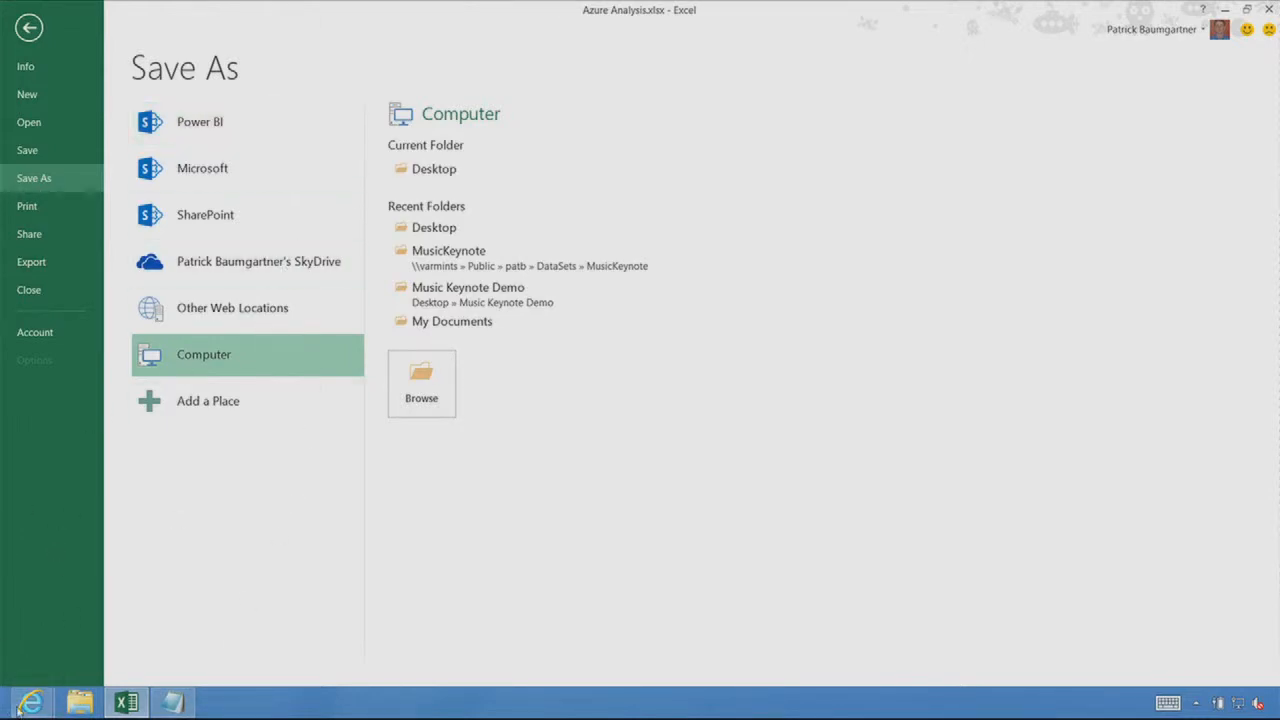
pyautogui.moveTo(20, 705)
pyautogui.click(67, 643)
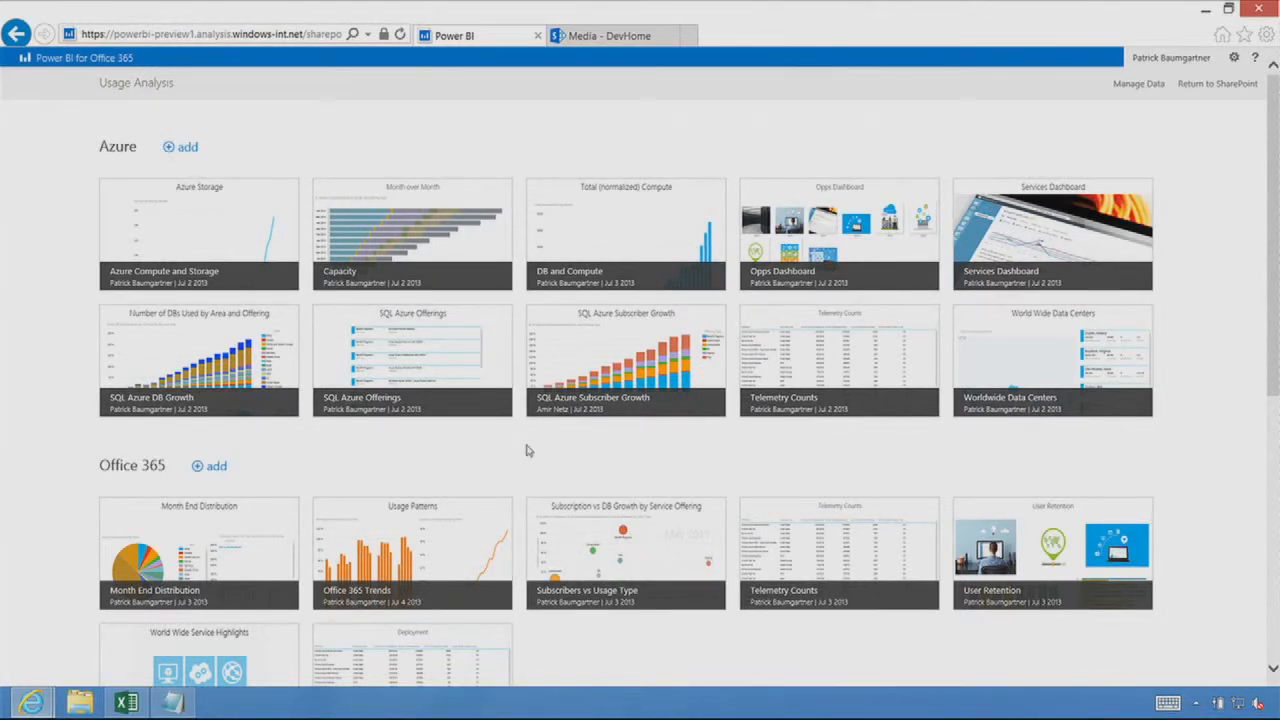
# Open the DB and Compute report and filter its Active DB Growth sheet to the months 5/1/2012 through 1/1/2013
pyautogui.click(622, 212)
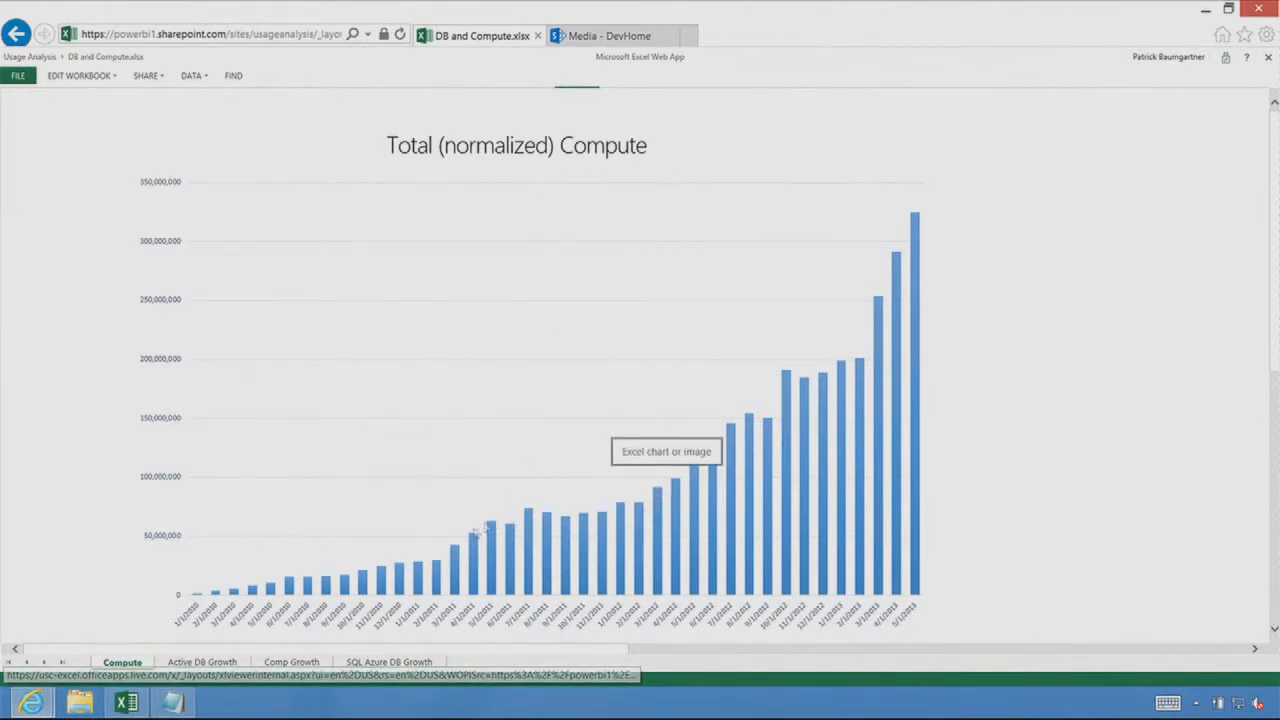
pyautogui.click(203, 662)
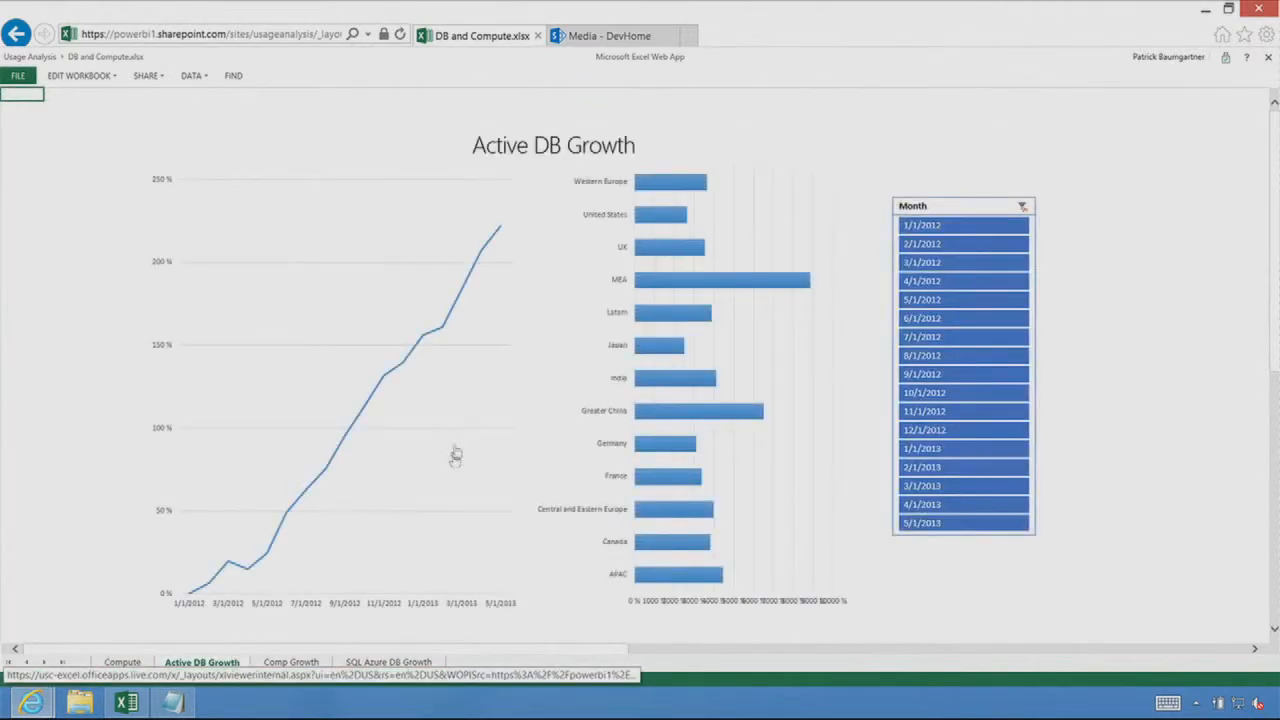
pyautogui.click(997, 316)
pyautogui.moveTo(997, 316); pyautogui.dragTo(986, 443)
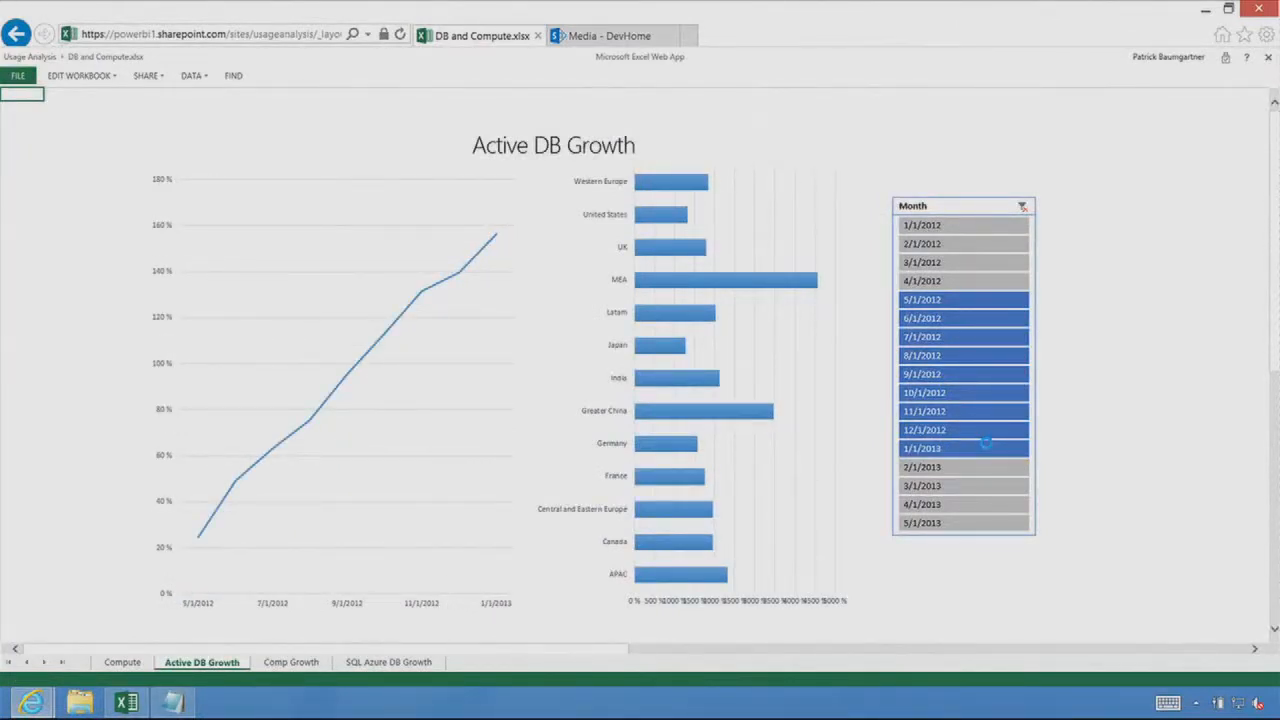
# Return to the Usage Analysis site and add the SQL Azure Subscriber Growth report to the mobile favorites
pyautogui.click(16, 33)
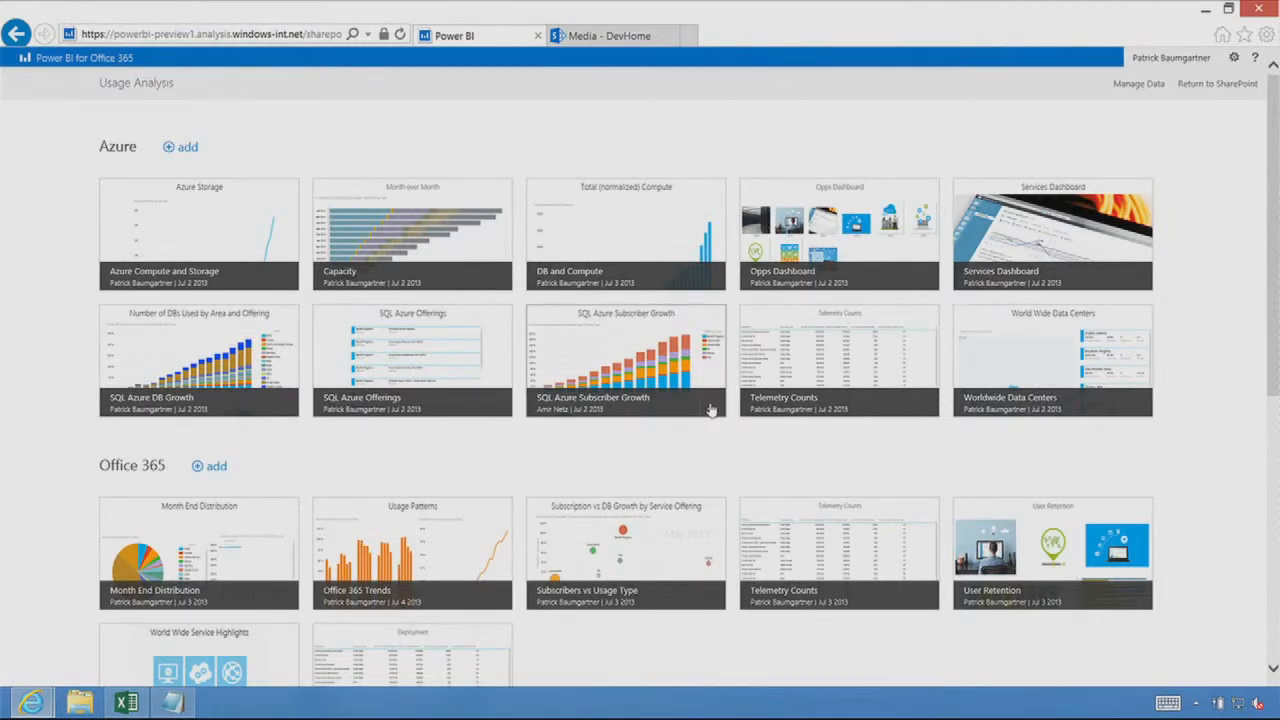
pyautogui.click(710, 410)
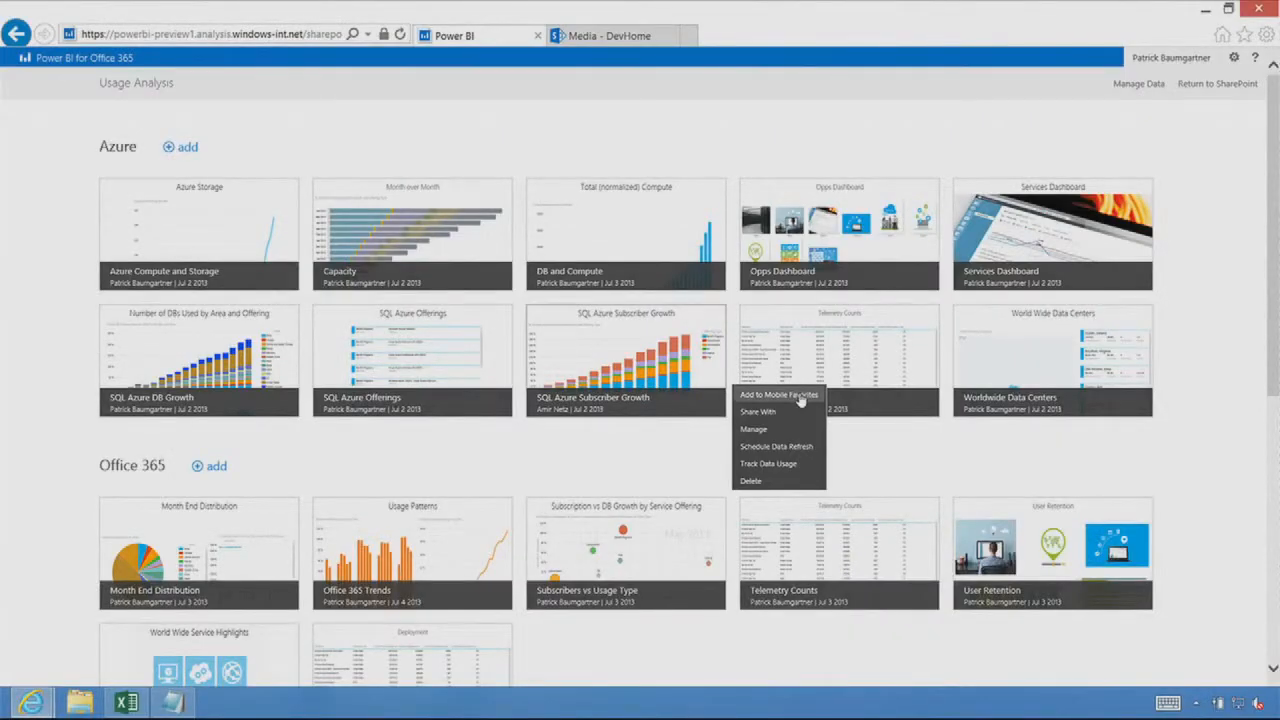
pyautogui.click(801, 397)
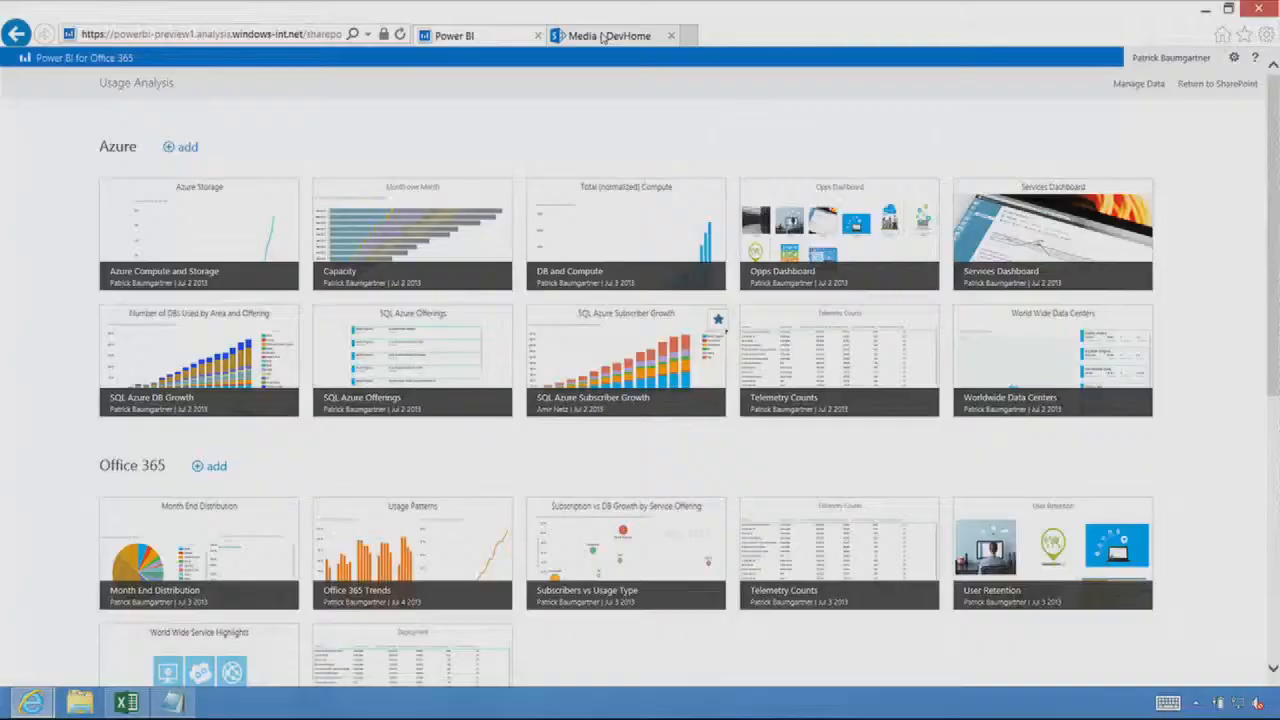
# Open the Media site's "Show our sales pipeline" featured answer full screen and extend its question with "with opp size greater than 20000"
pyautogui.press('F11')
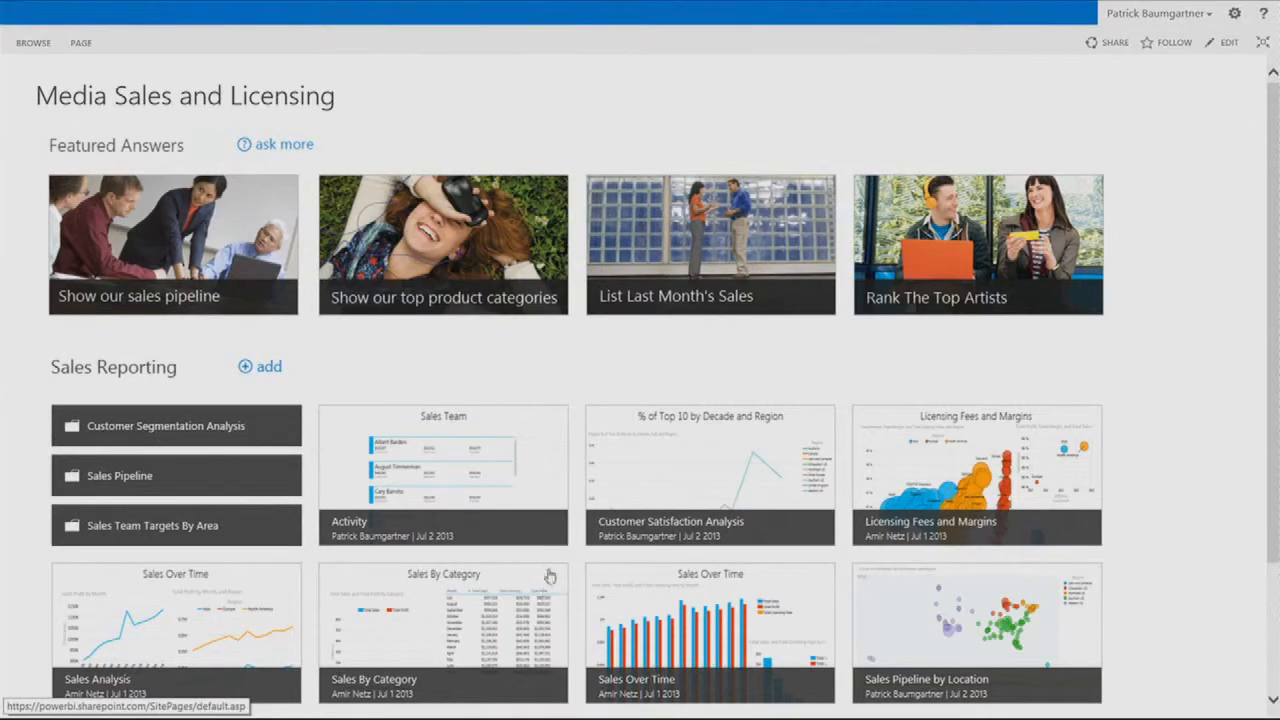
pyautogui.click(143, 254)
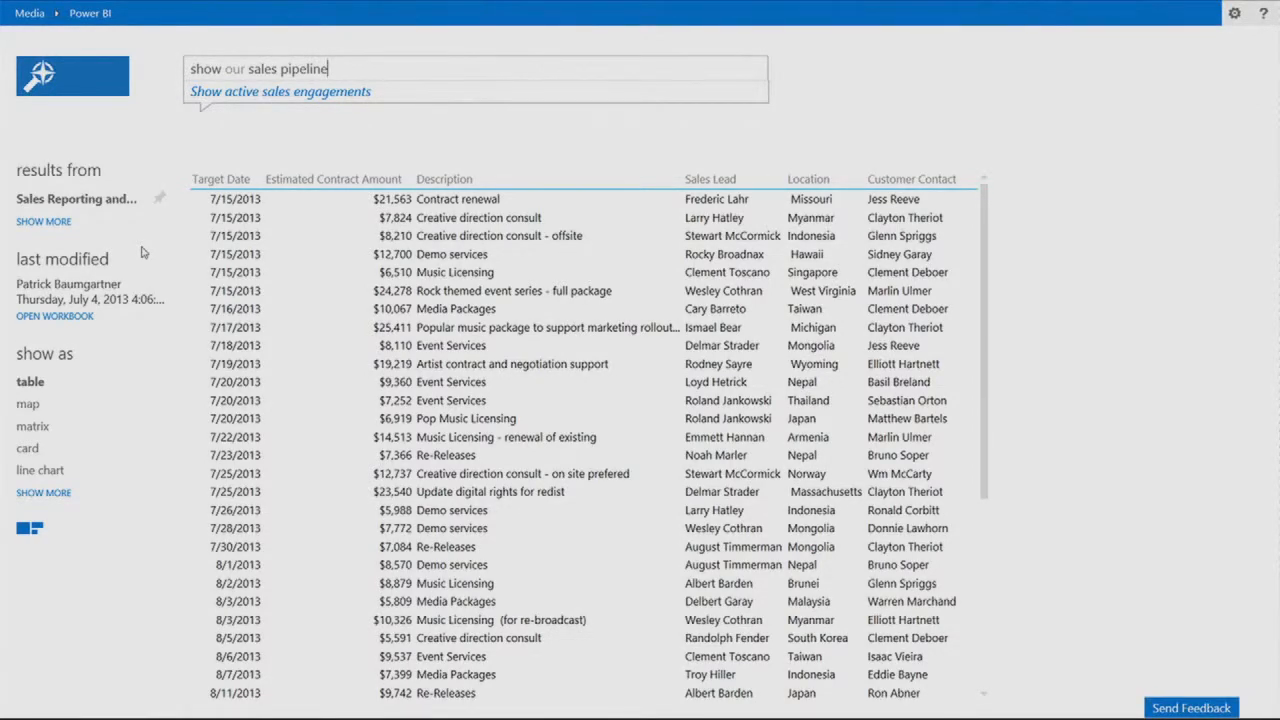
pyautogui.write('with opp')
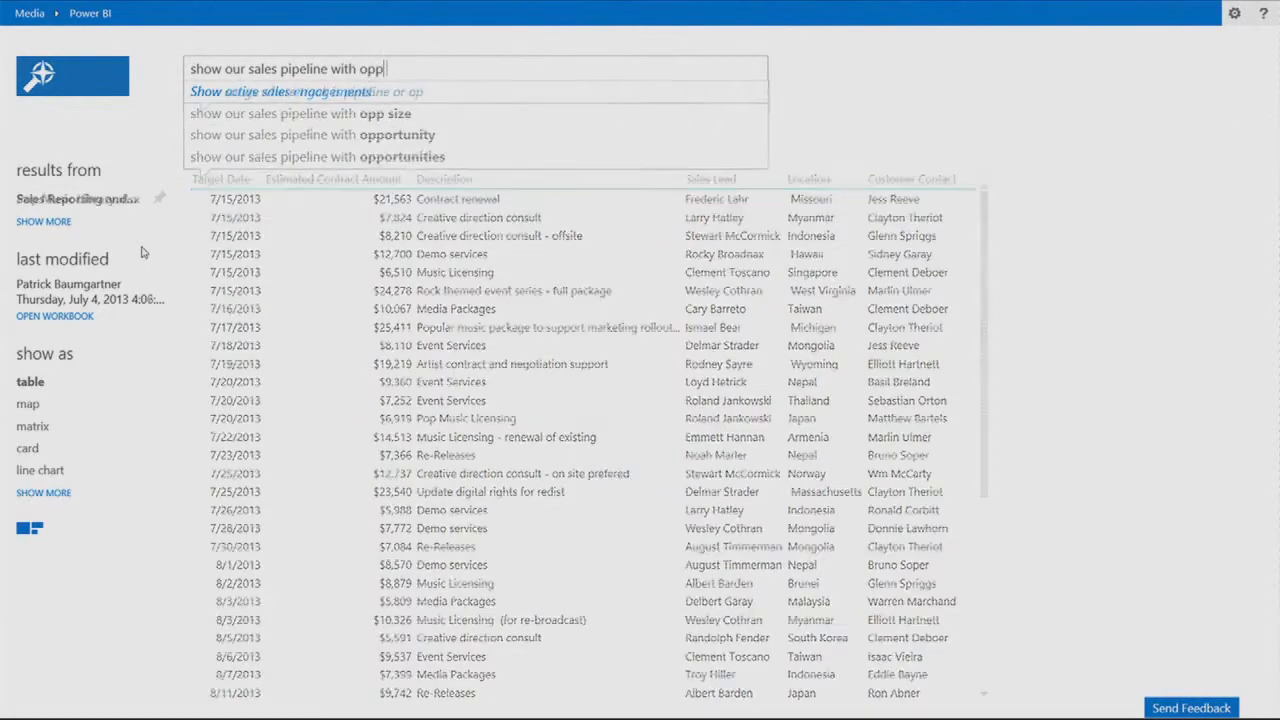
pyautogui.write(' size gre')
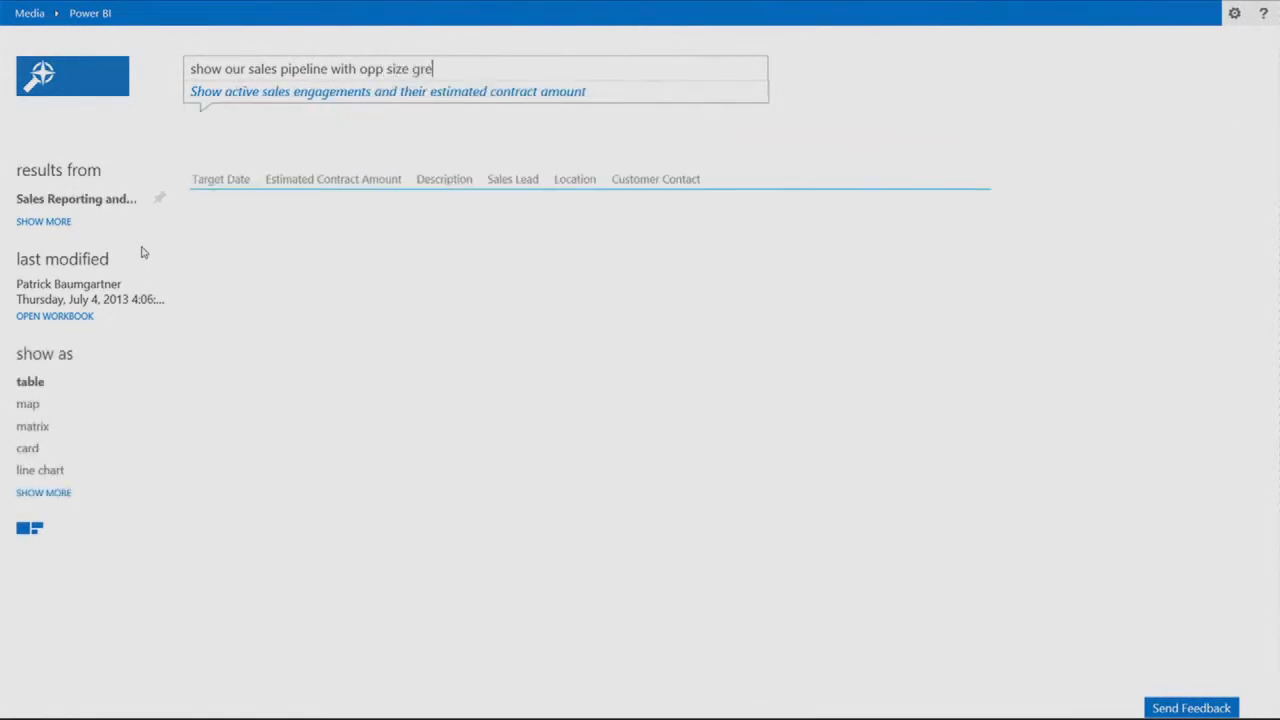
pyautogui.write('ater than 2000')
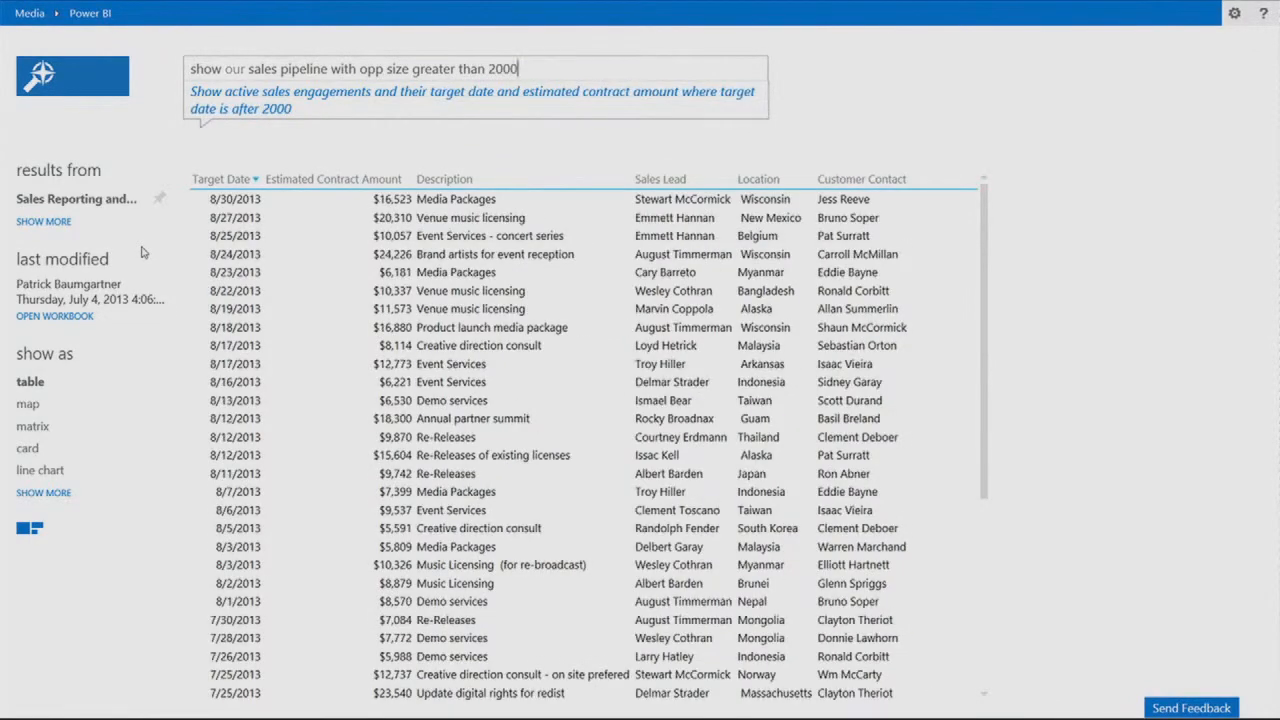
pyautogui.write('0')
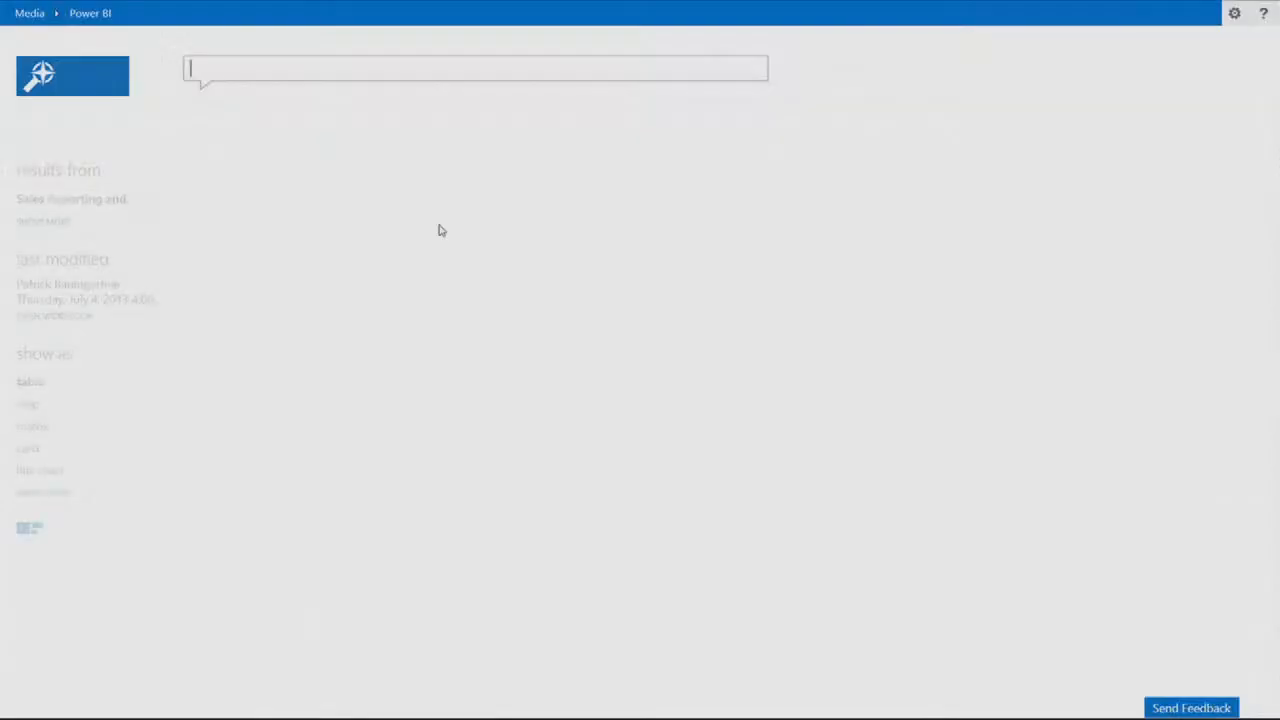
# Ask for "top rock classics", adopt the suggested restatement and sort it by weeks at number 1
pyautogui.write('top rock cla')
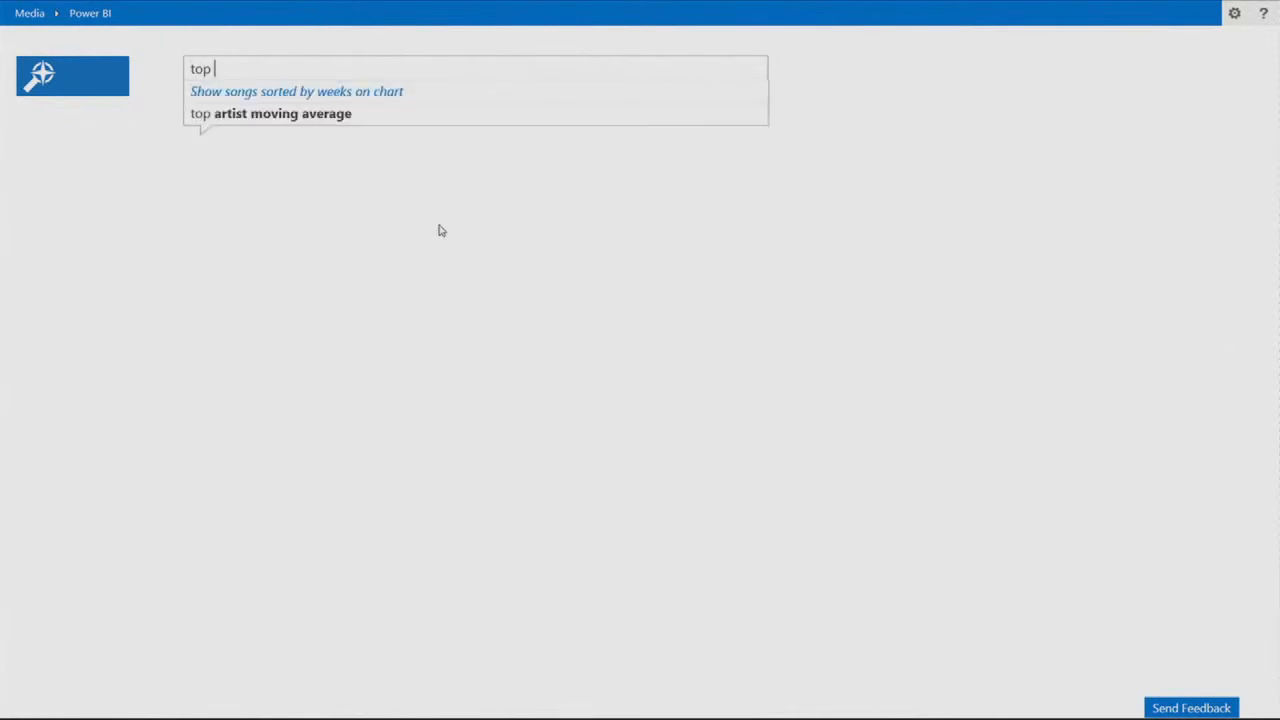
pyautogui.write('ssics')
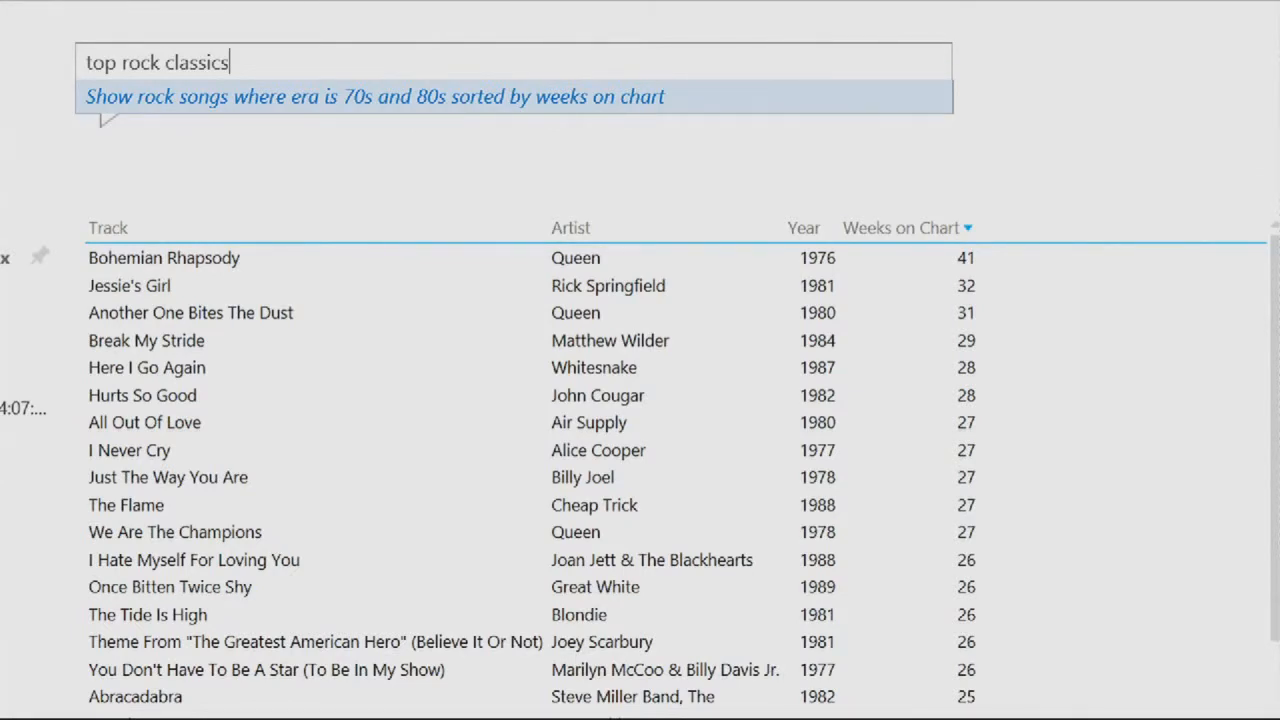
pyautogui.click(398, 98)
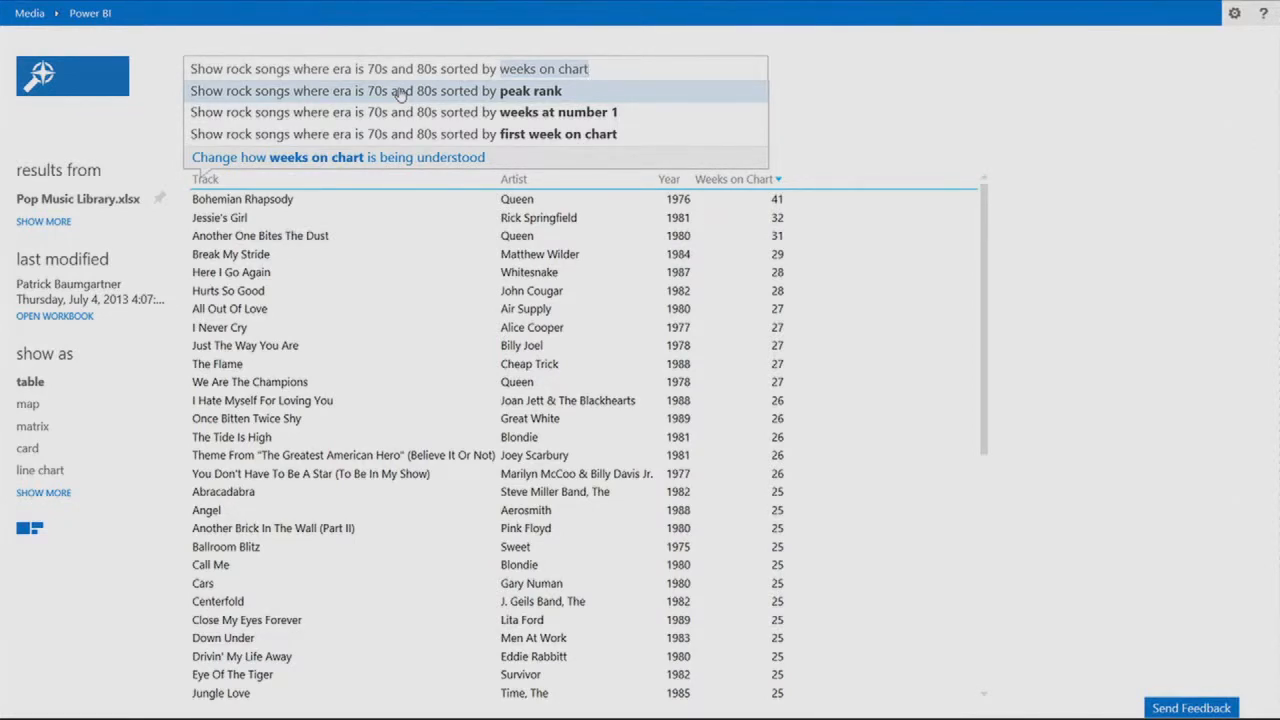
pyautogui.press('Down')
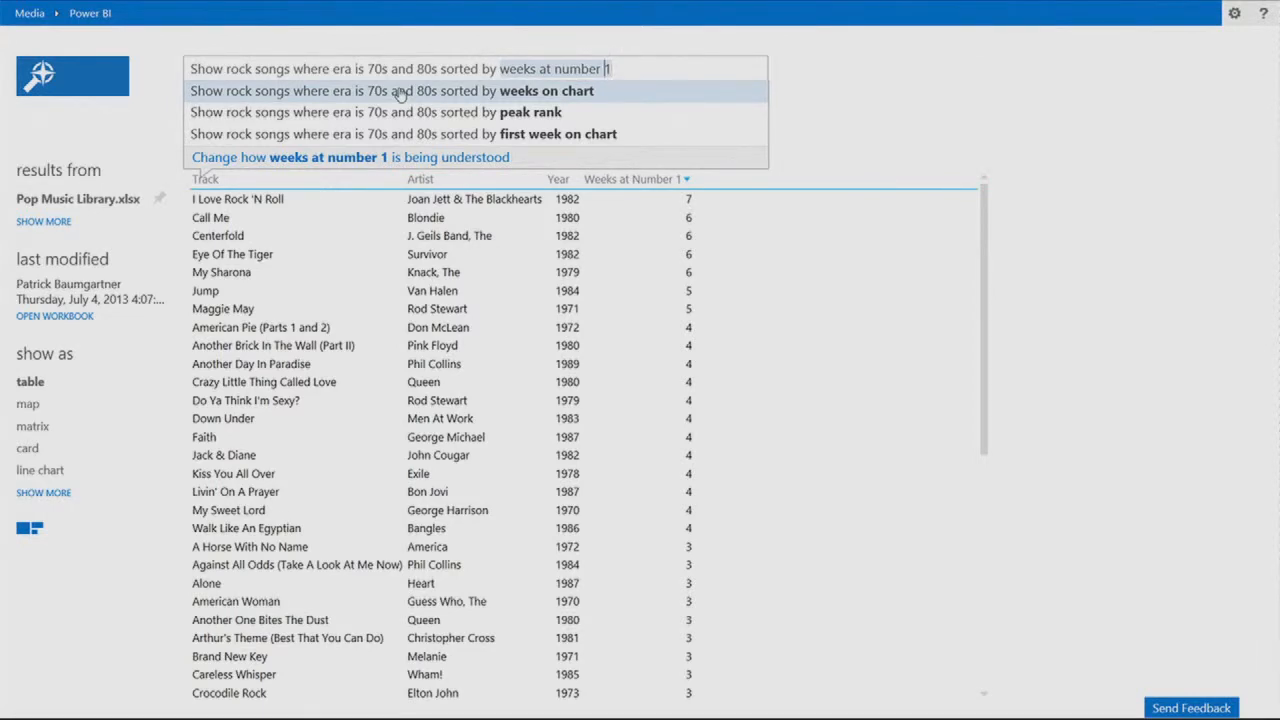
# Change the genre term in the song question to Pop
pyautogui.hotkey('ctrl', 'Left')
pyautogui.hotkey('ctrl', 'Left')
pyautogui.hotkey('ctrl', 'Left')
pyautogui.hotkey('ctrl', 'Left')
pyautogui.hotkey('ctrl', 'Left')
pyautogui.hotkey('ctrl', 'Left')
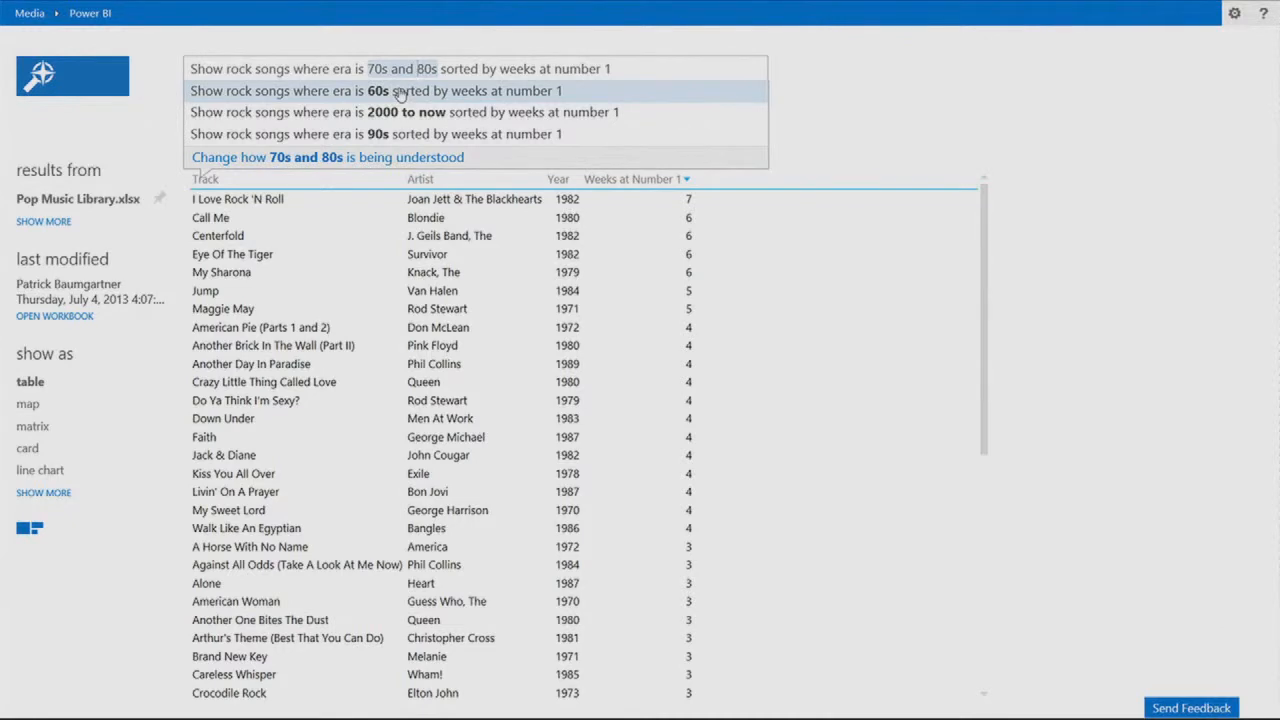
pyautogui.hotkey('ctrl', 'Left')
pyautogui.hotkey('ctrl', 'Left')
pyautogui.hotkey('ctrl', 'Left')
pyautogui.hotkey('ctrl', 'Left')
pyautogui.hotkey('ctrl', 'Left')
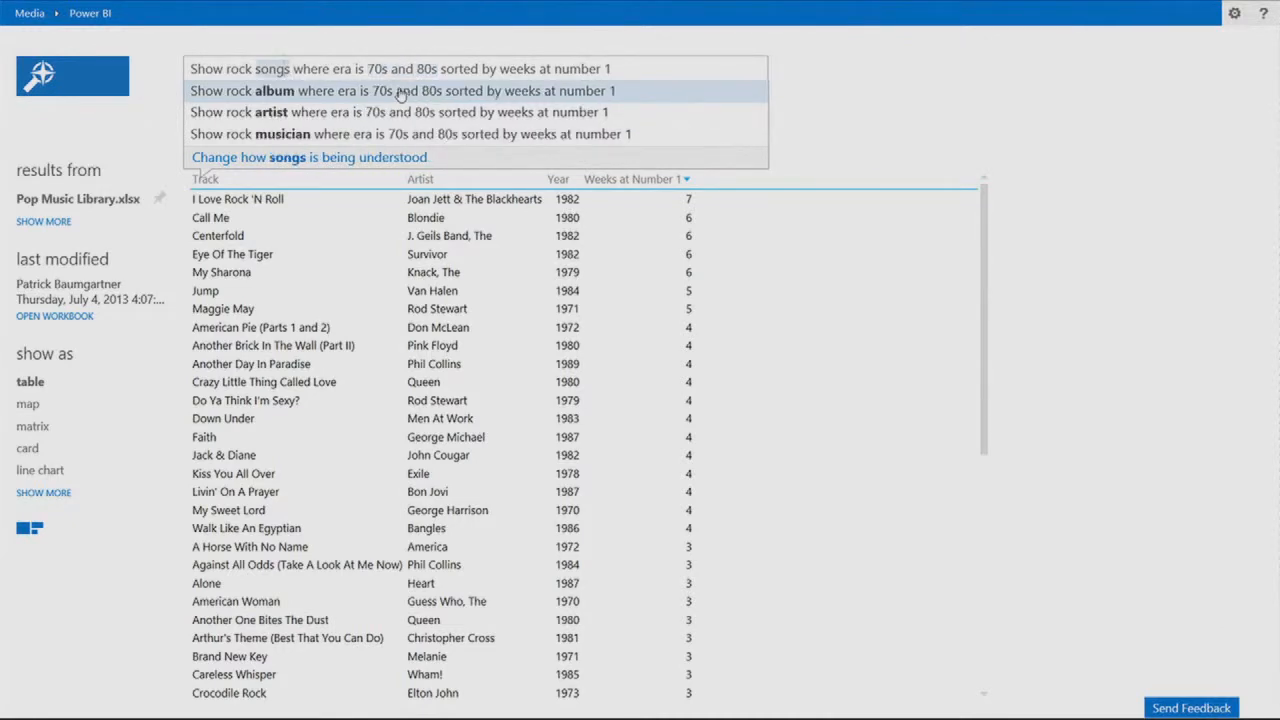
pyautogui.press('Left')
pyautogui.press('Left')
pyautogui.press('Left')
pyautogui.press('Left')
pyautogui.press('Left')
pyautogui.press('Left')
pyautogui.press('Left')
pyautogui.press('Left')
pyautogui.press('Left')
pyautogui.press('Down')
pyautogui.press('Down')
pyautogui.press('Up')
pyautogui.click(398, 91)
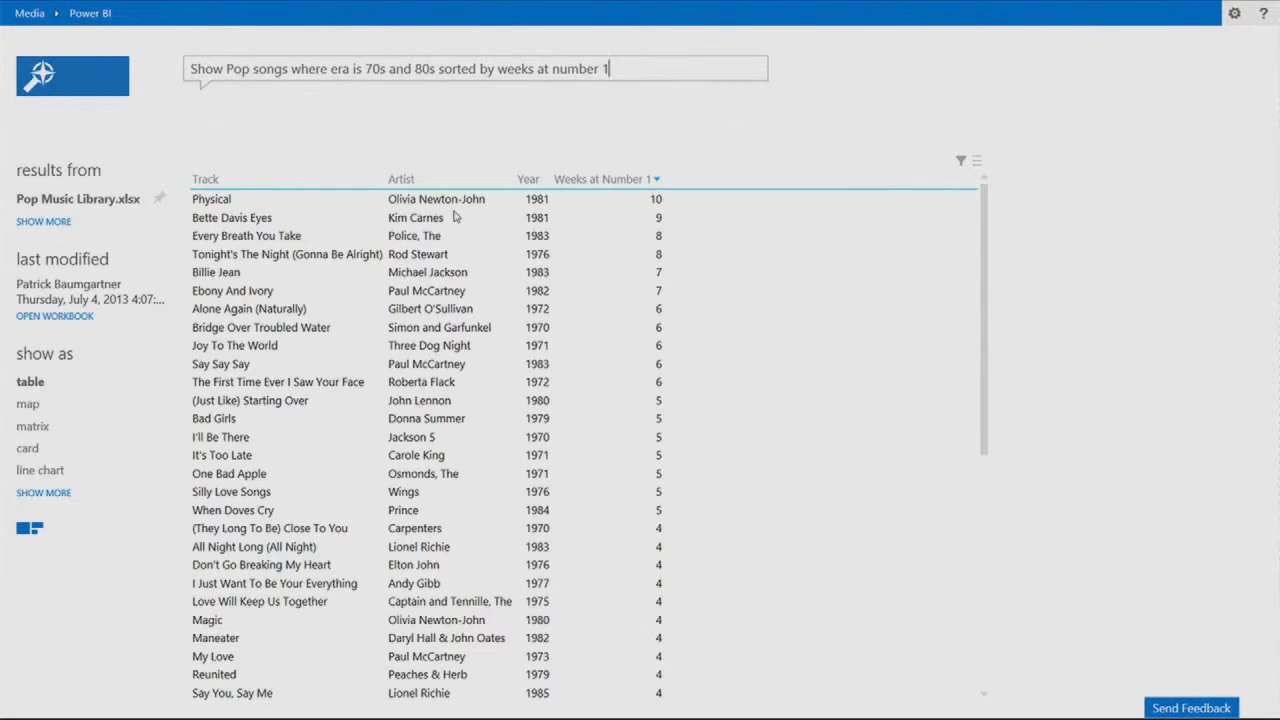
# Replace the question with "songs about true love"
pyautogui.hotkey('ctrl', 'a')
pyautogui.press('BackSpace')
pyautogui.write('so')
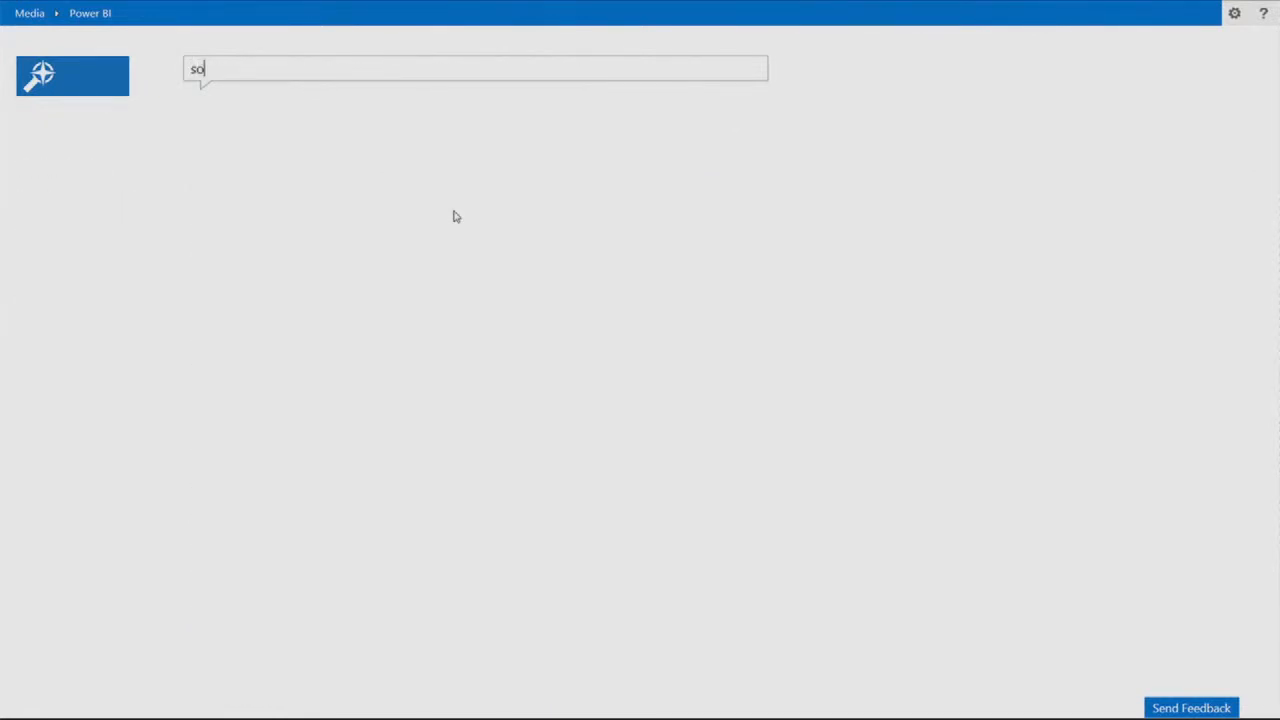
pyautogui.write('ngs abou')
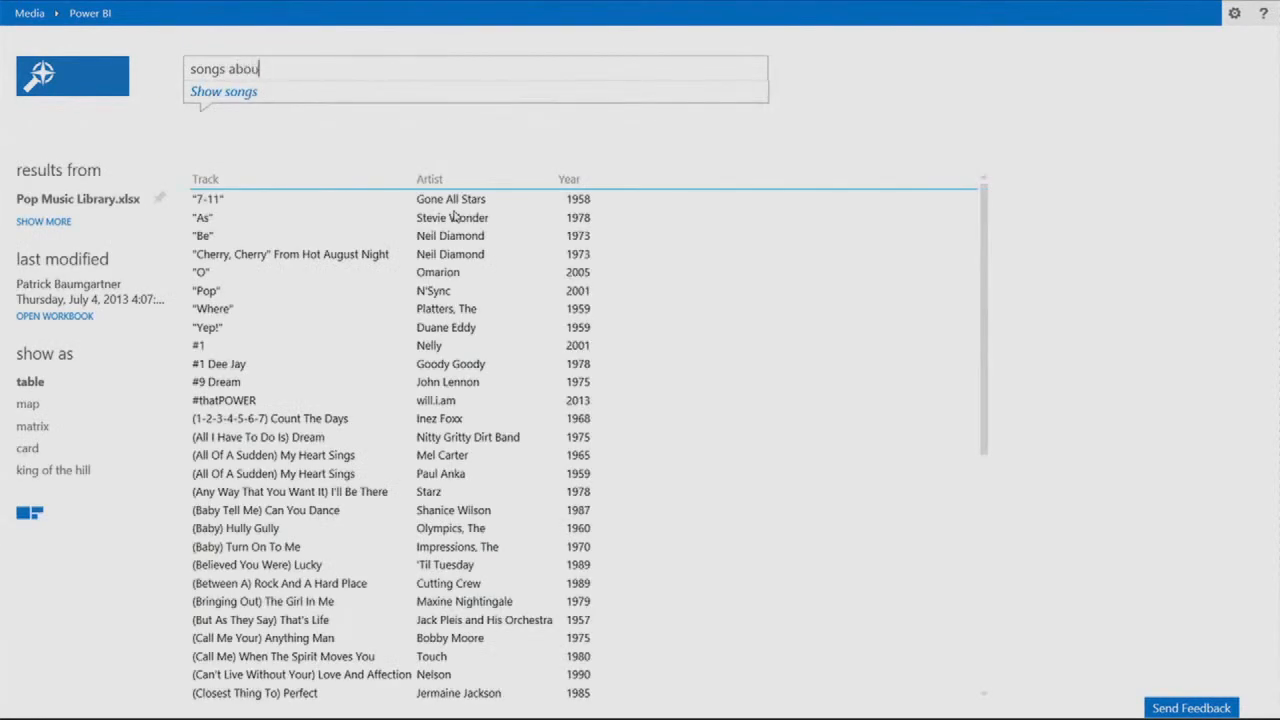
pyautogui.write('t true love')
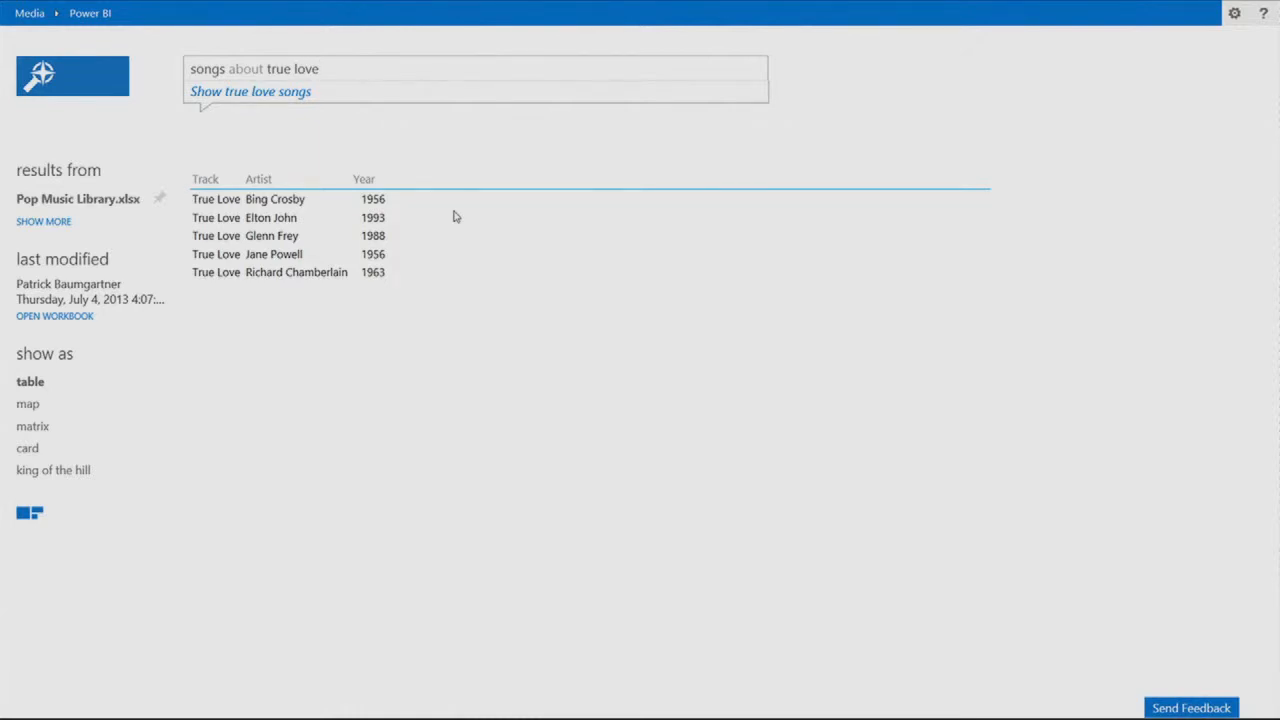
# Change the song question's topic so it reads "songs about bill gates"
pyautogui.press('BackSpace')
pyautogui.press('BackSpace')
pyautogui.press('BackSpace')
pyautogui.press('BackSpace')
pyautogui.press('BackSpace')
pyautogui.press('BackSpace')
pyautogui.press('BackSpace')
pyautogui.press('BackSpace')
pyautogui.press('BackSpace')
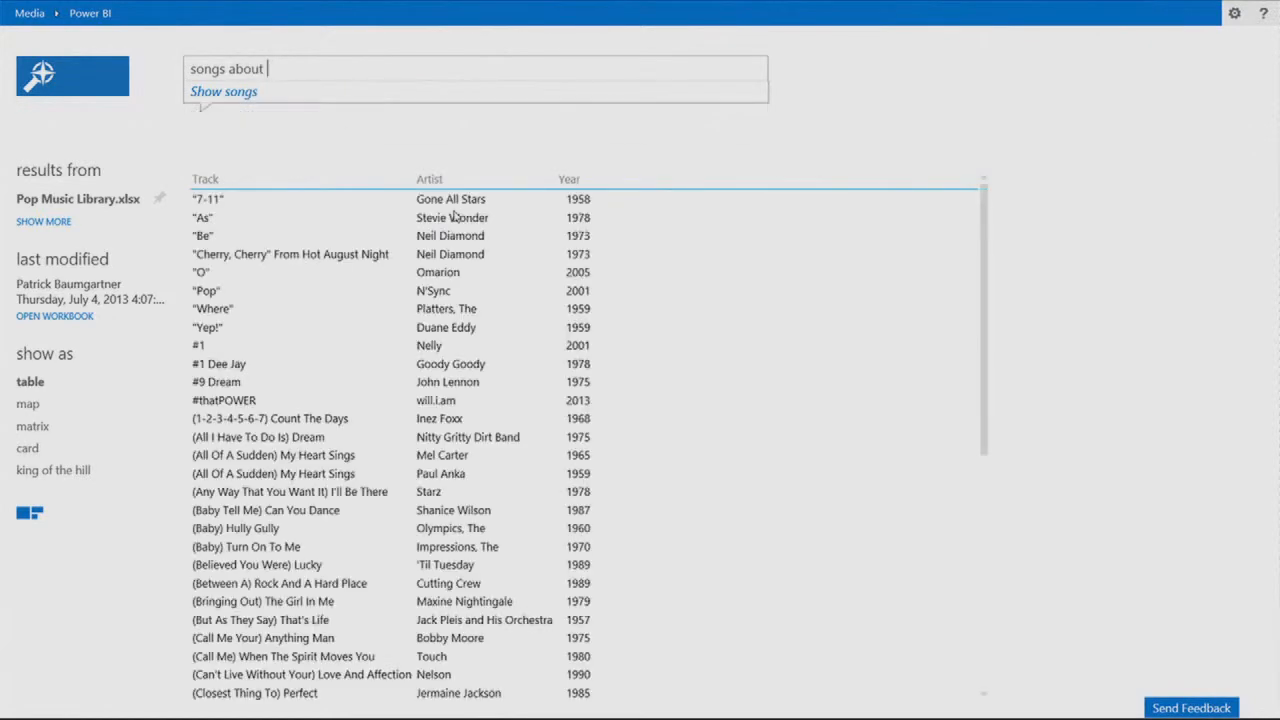
pyautogui.write('bill')
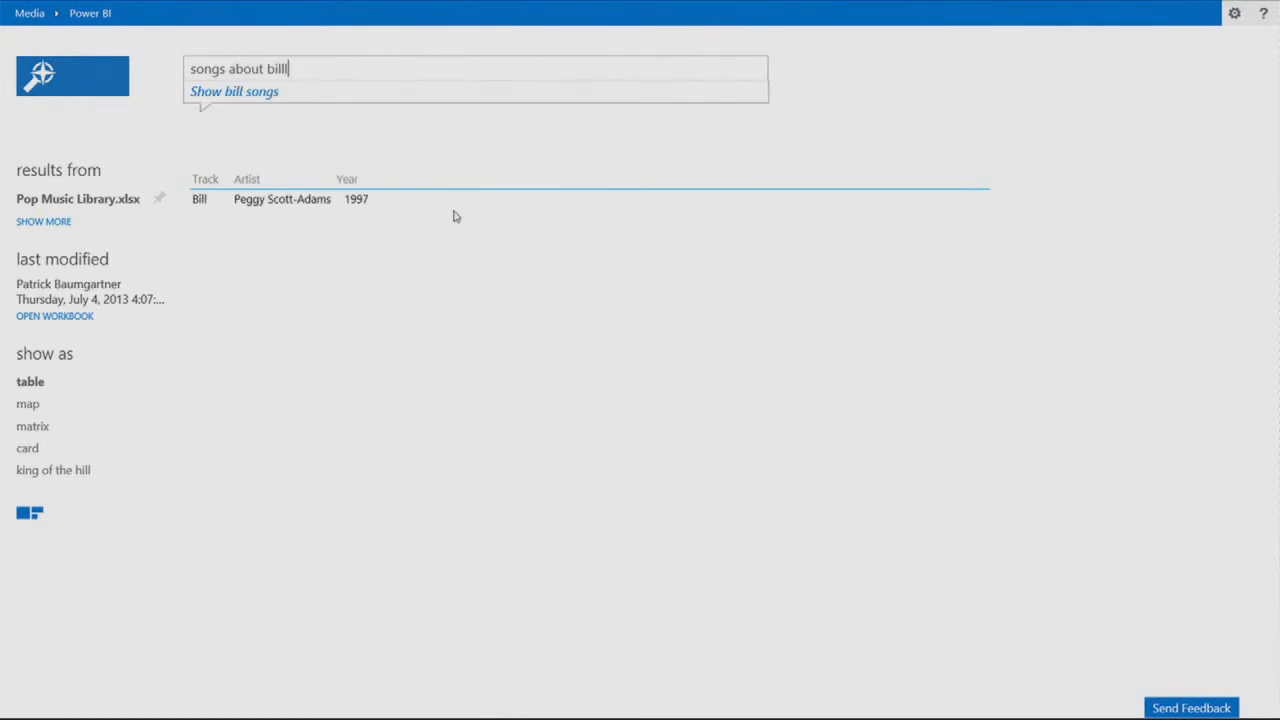
pyautogui.write(' gates')
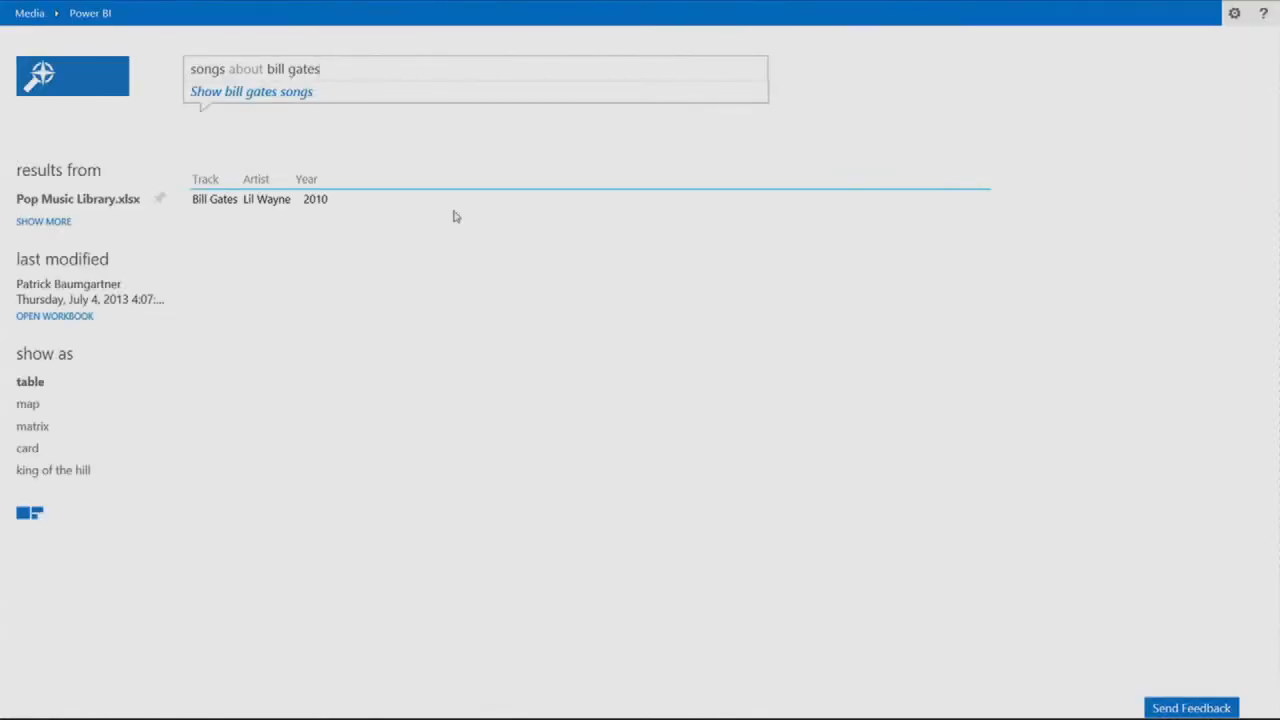
# Replace the question with "number of songs by year" and extend it with "by genre"
pyautogui.hotkey('ctrl', 'a')
pyautogui.press('BackSpace')
pyautogui.write('n')
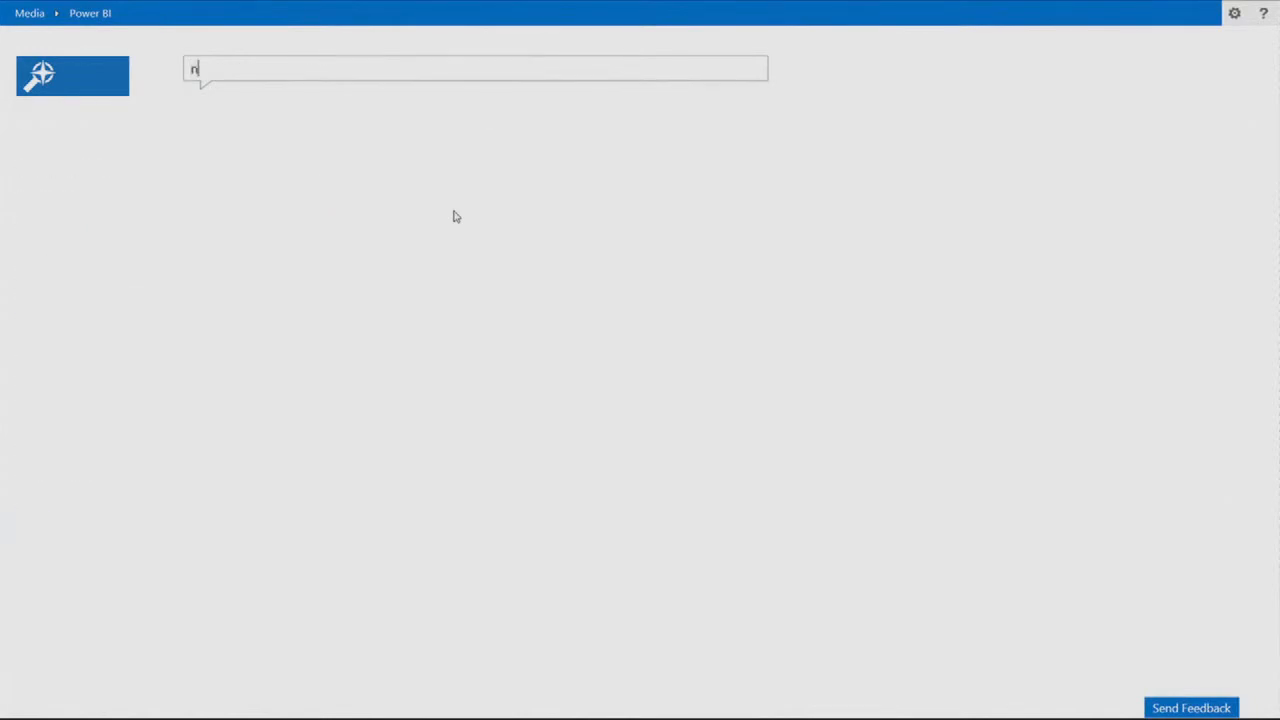
pyautogui.write('umber of songs')
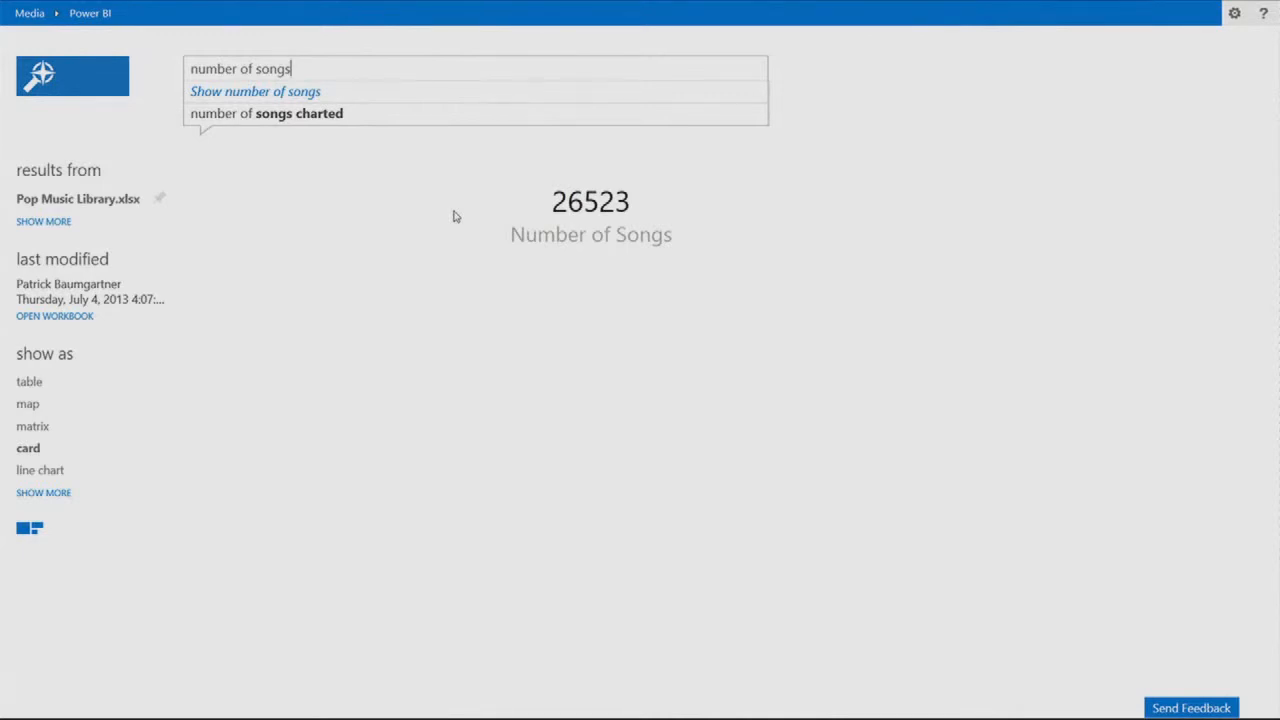
pyautogui.write('by')
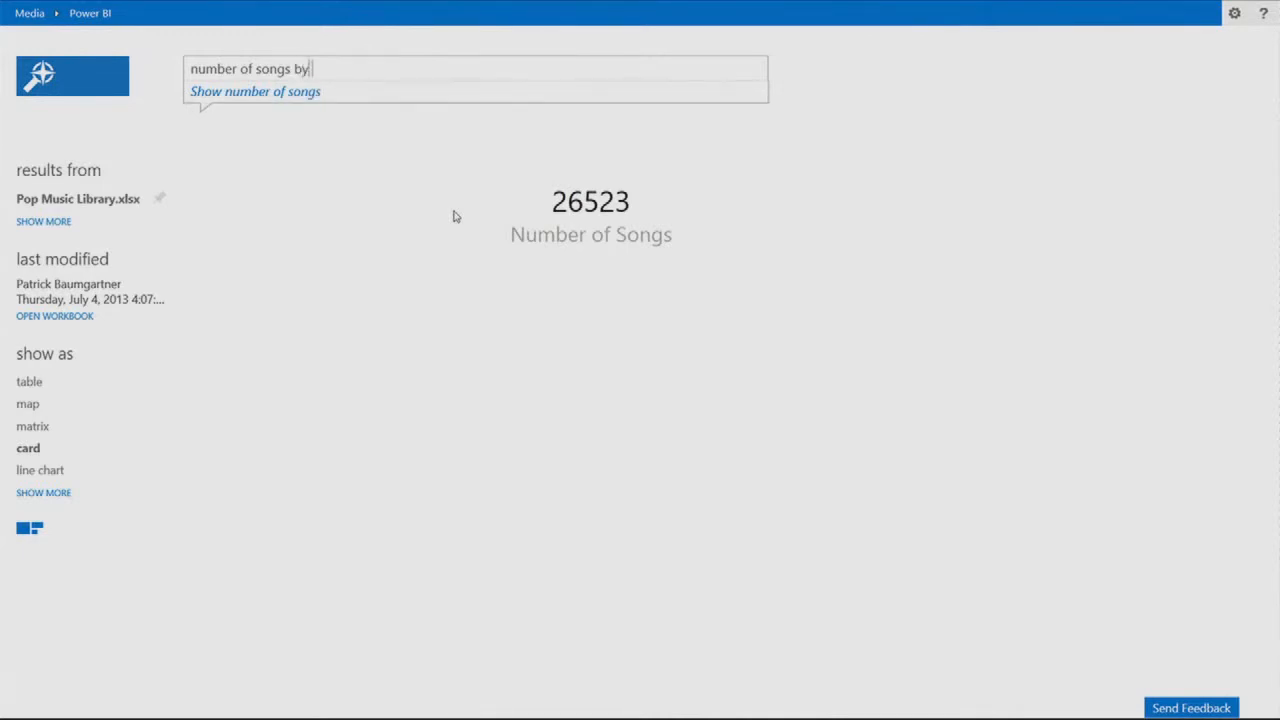
pyautogui.write(' year')
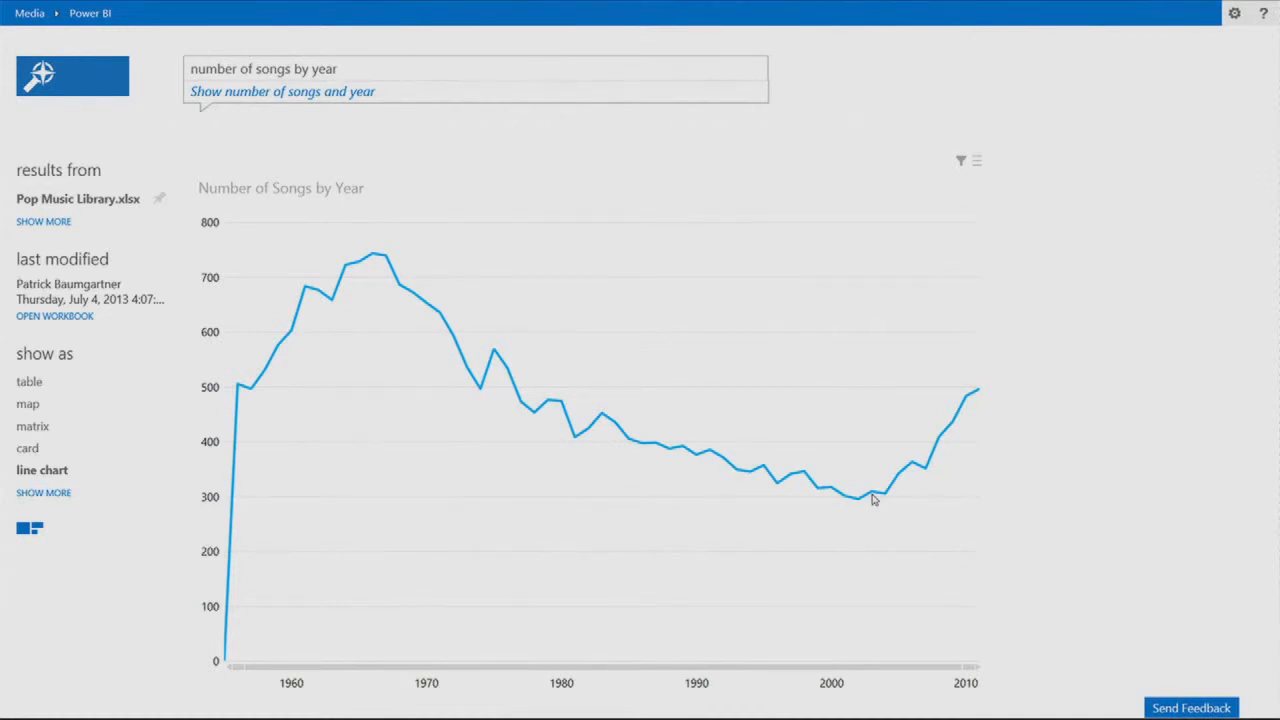
pyautogui.write('by genre')
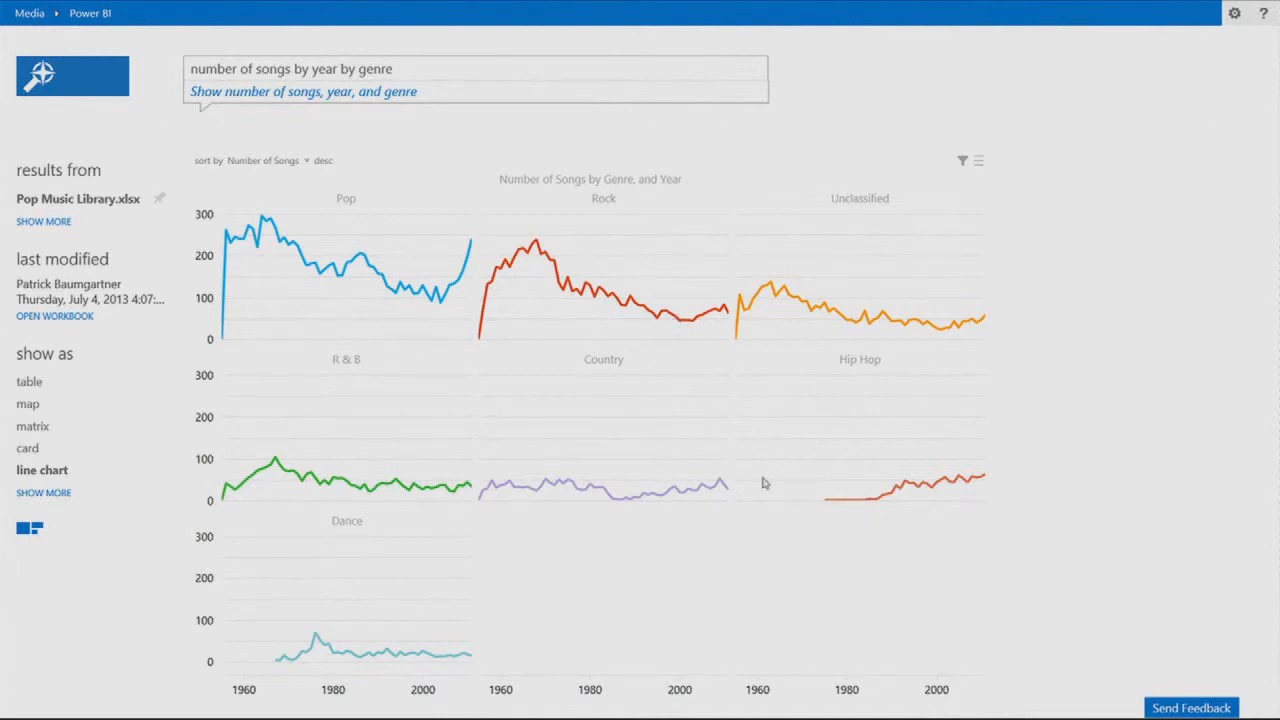
# Replace the song count question with "best song"
pyautogui.moveTo(872, 505)
pyautogui.moveTo(962, 481)
pyautogui.hotkey('ctrl', 'a')
pyautogui.press('BackSpace')
pyautogui.write('best s')
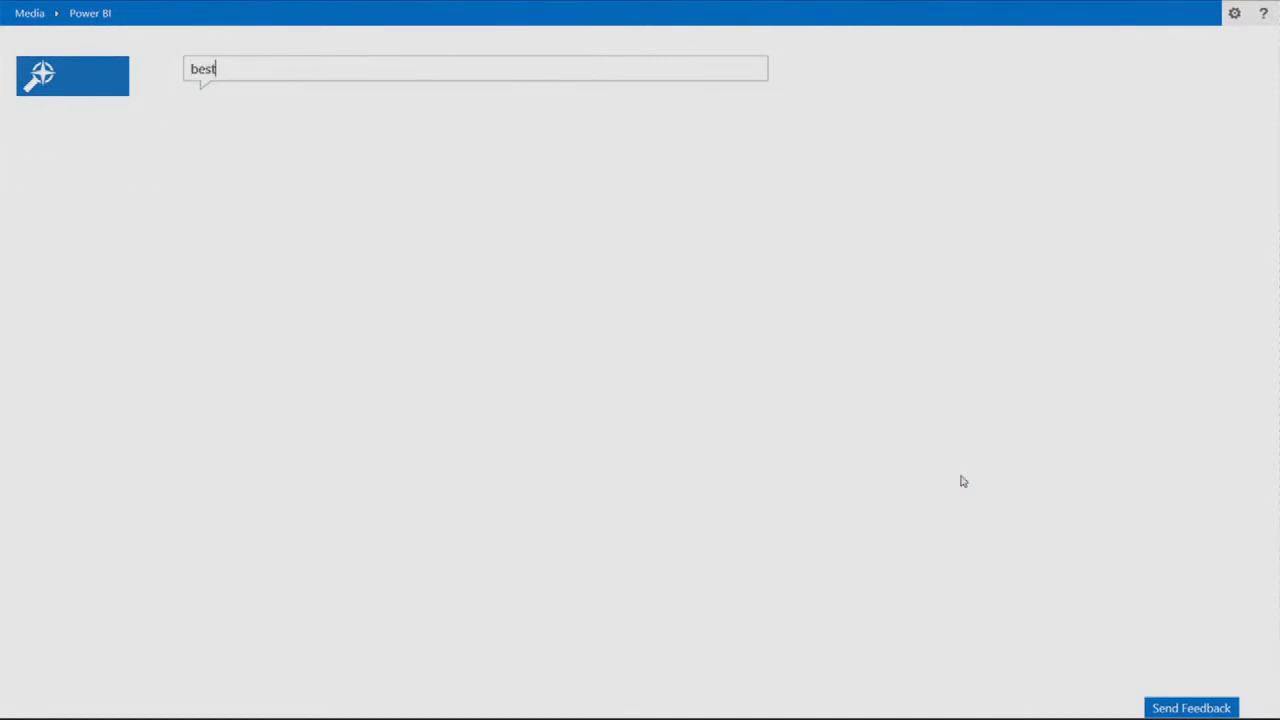
pyautogui.write('ong')
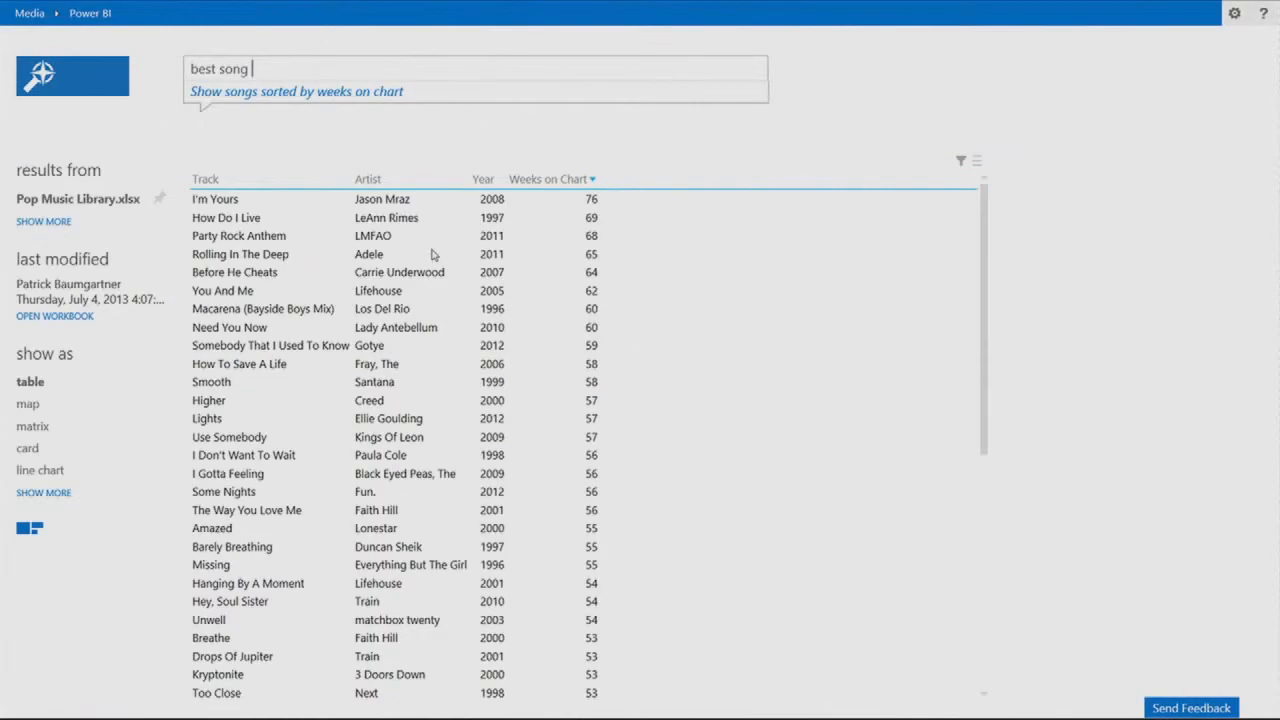
# Change the subject of the question so it reads "best artist"
pyautogui.press('BackSpace')
pyautogui.press('BackSpace')
pyautogui.press('BackSpace')
pyautogui.press('BackSpace')
pyautogui.write('artist')
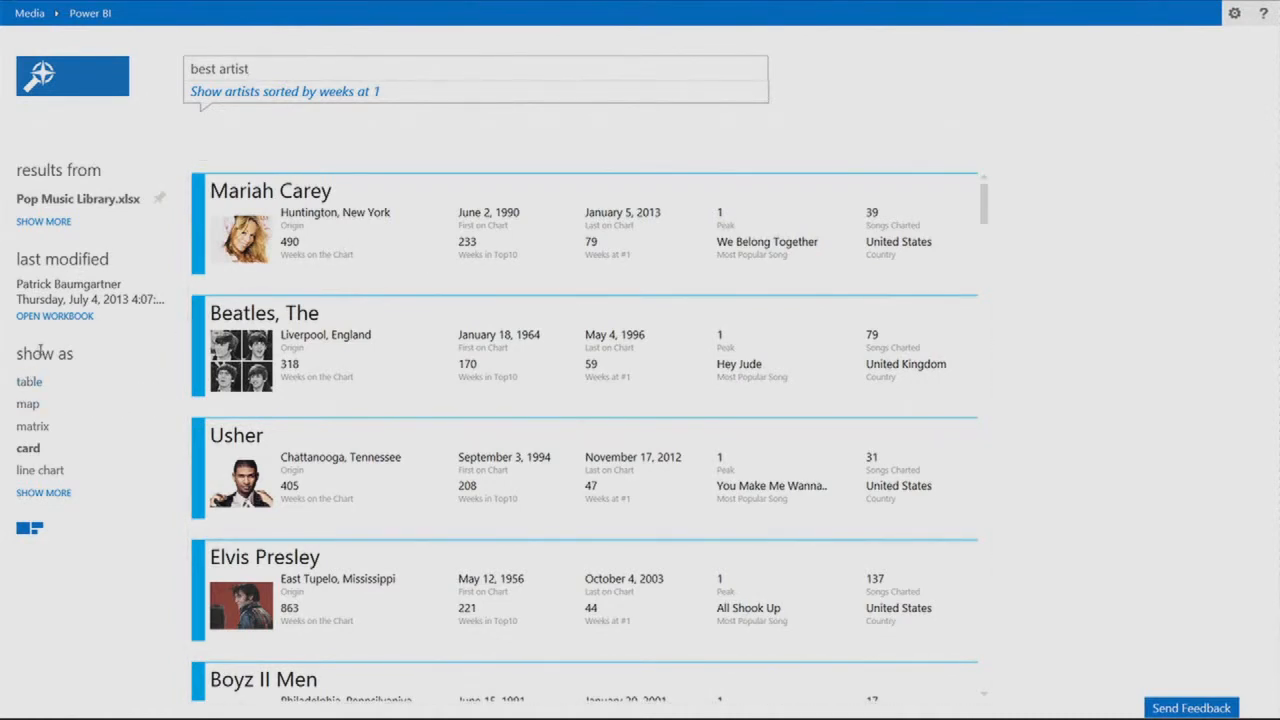
# Show the artist results as a table, switch to the king of the hill visualization and play its animation
pyautogui.click(30, 384)
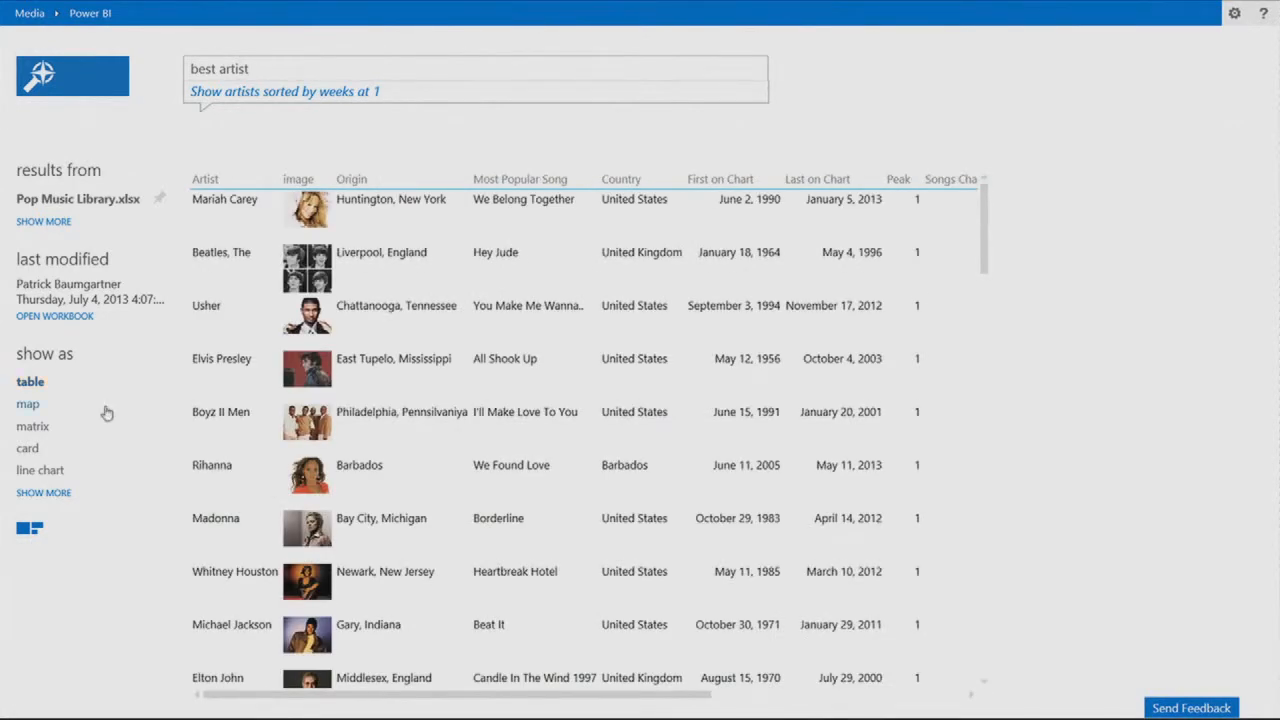
pyautogui.click(60, 493)
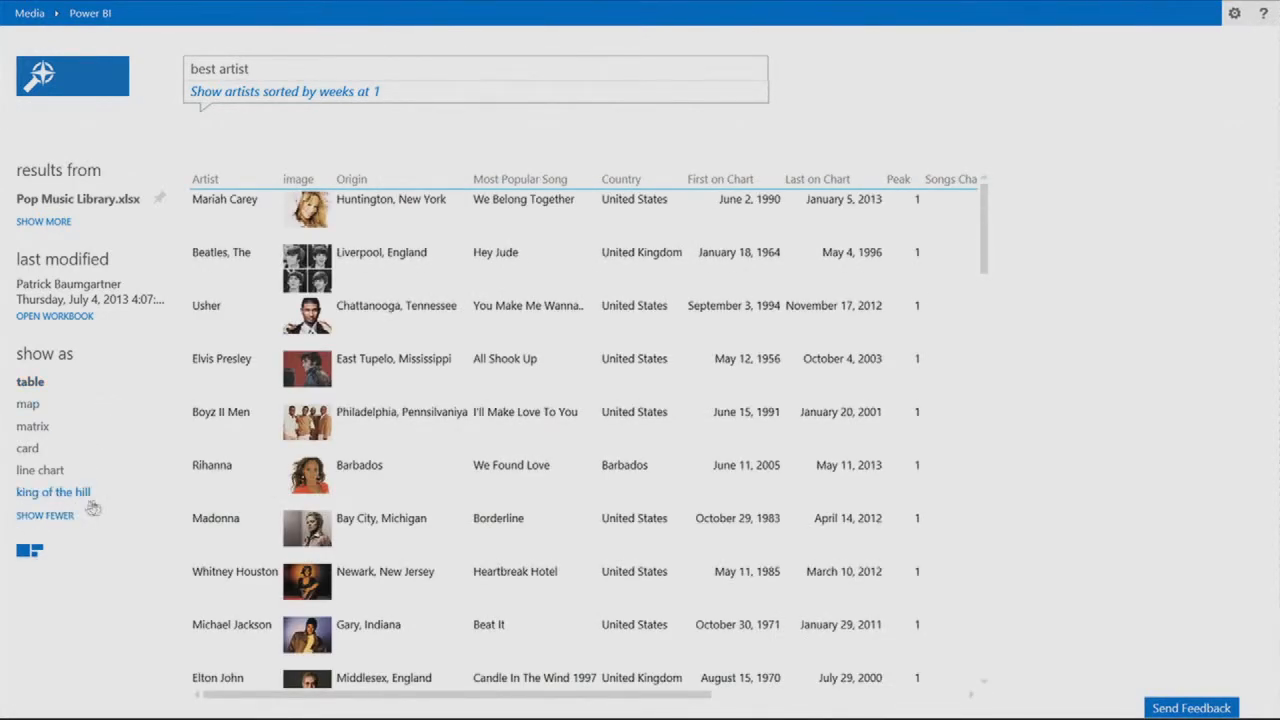
pyautogui.click(79, 496)
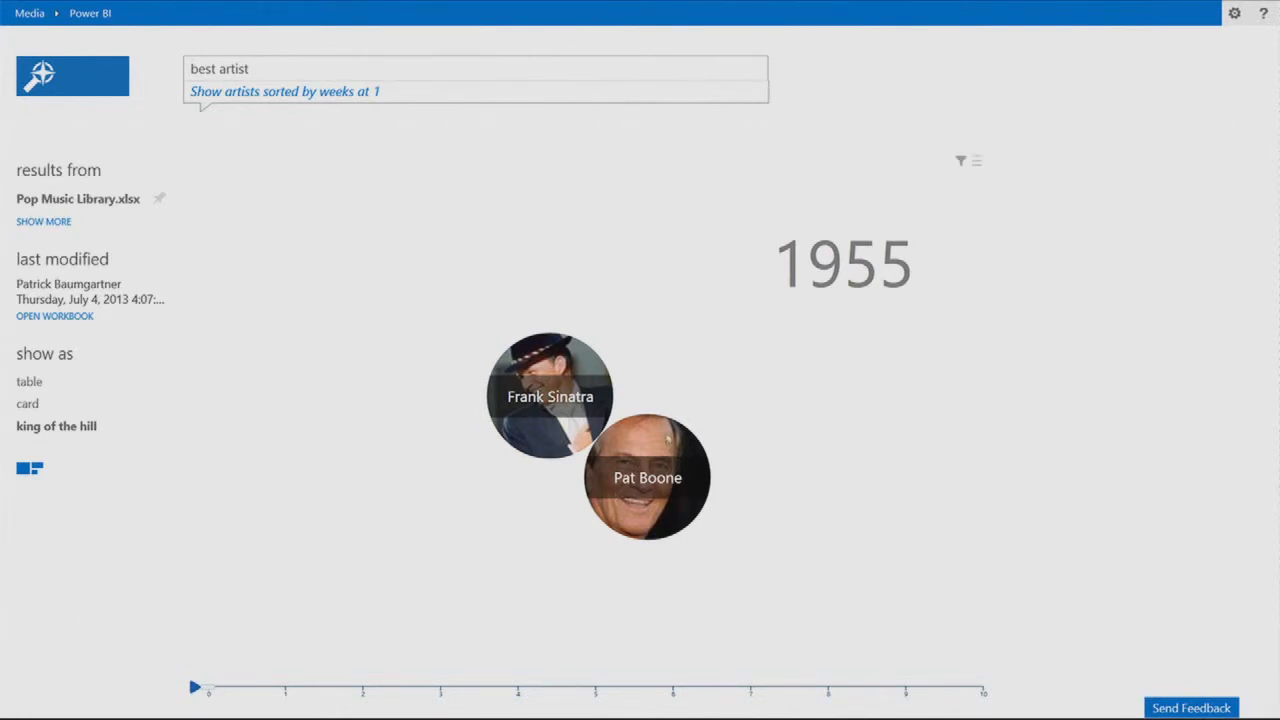
pyautogui.click(195, 691)
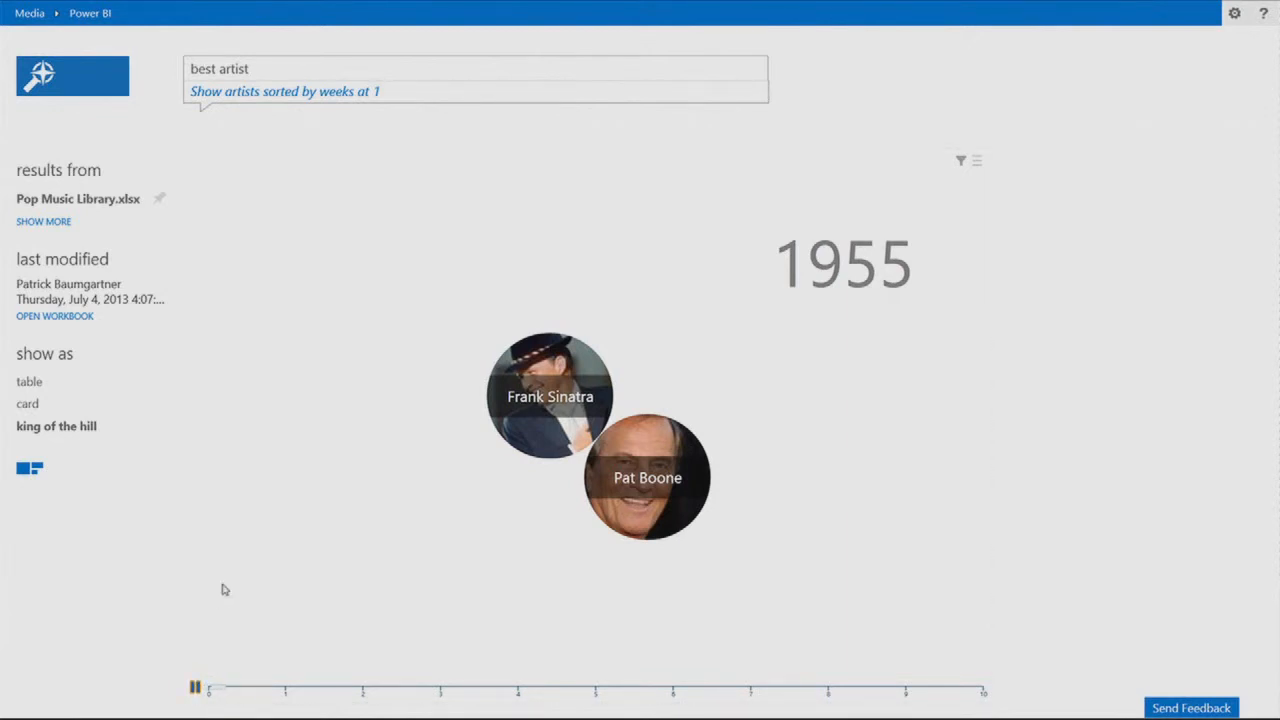